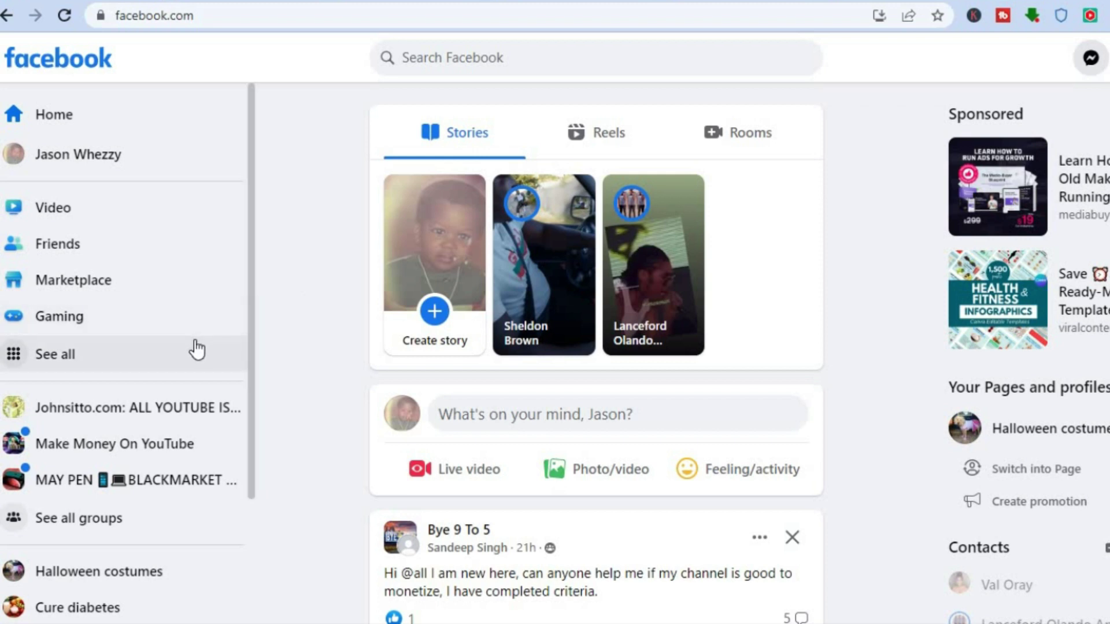
# Open the form for creating a new Facebook Page and examine its page name, category and bio fields
pyautogui.click(69, 359)
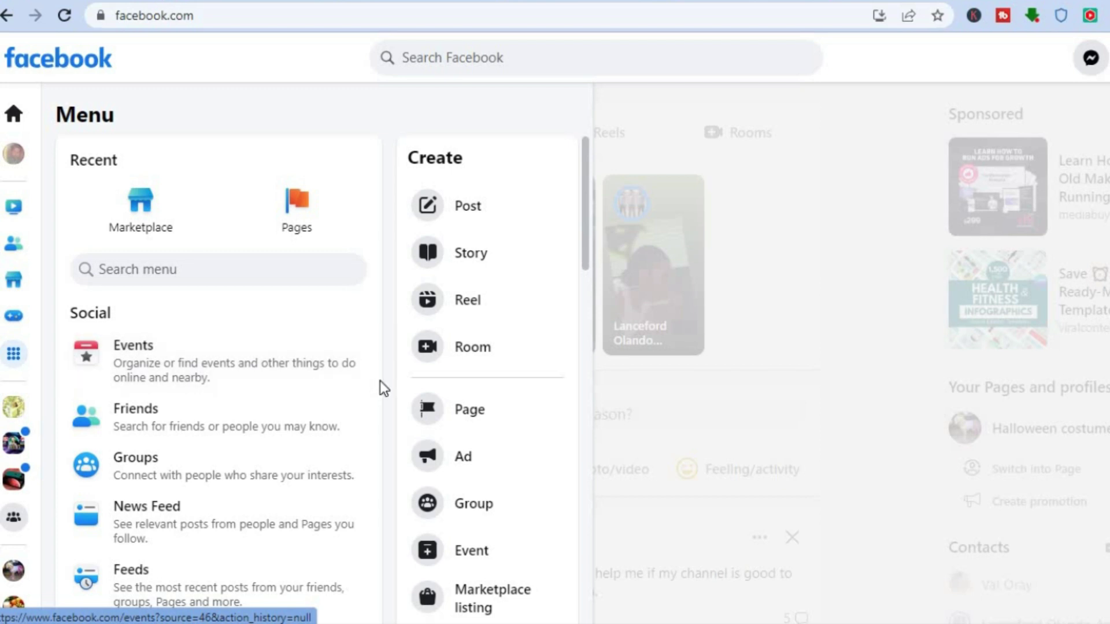
pyautogui.click(478, 418)
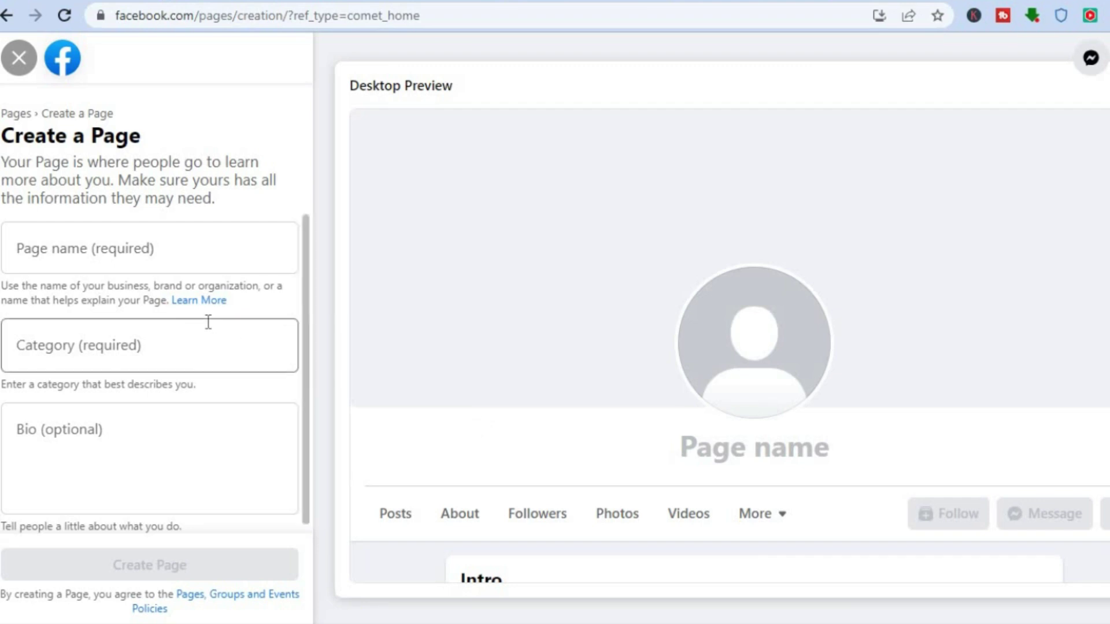
pyautogui.click(76, 246)
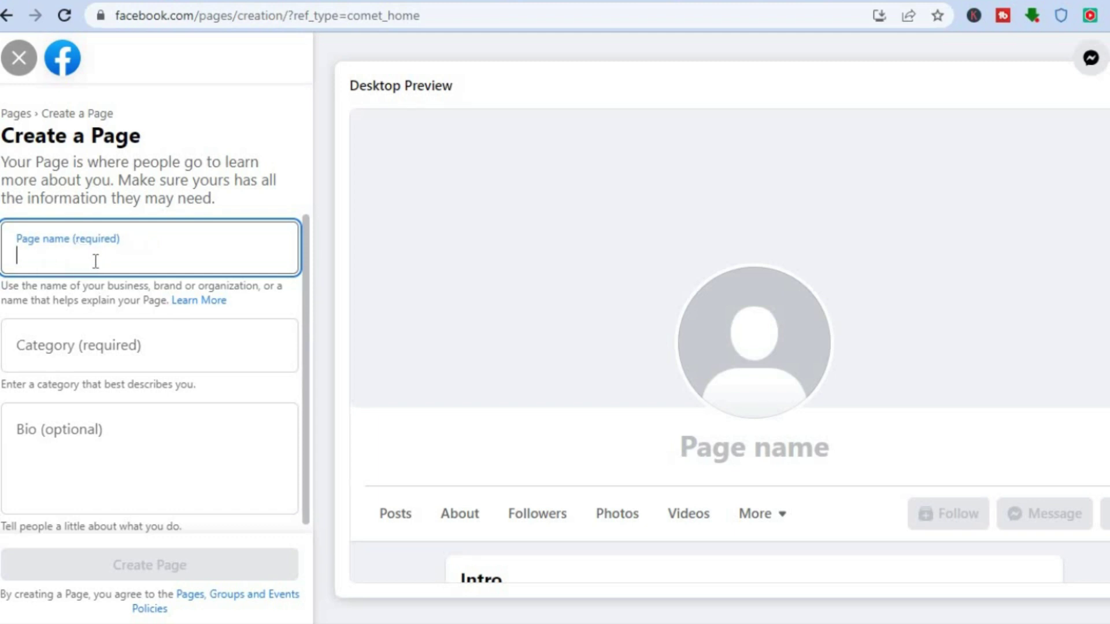
pyautogui.click(94, 351)
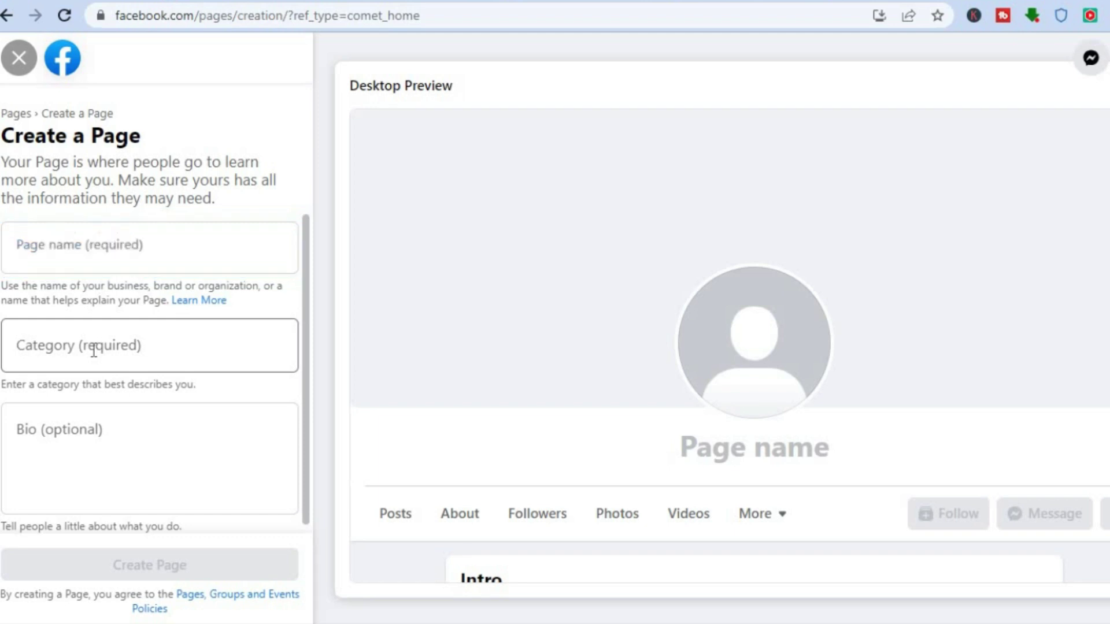
pyautogui.click(93, 464)
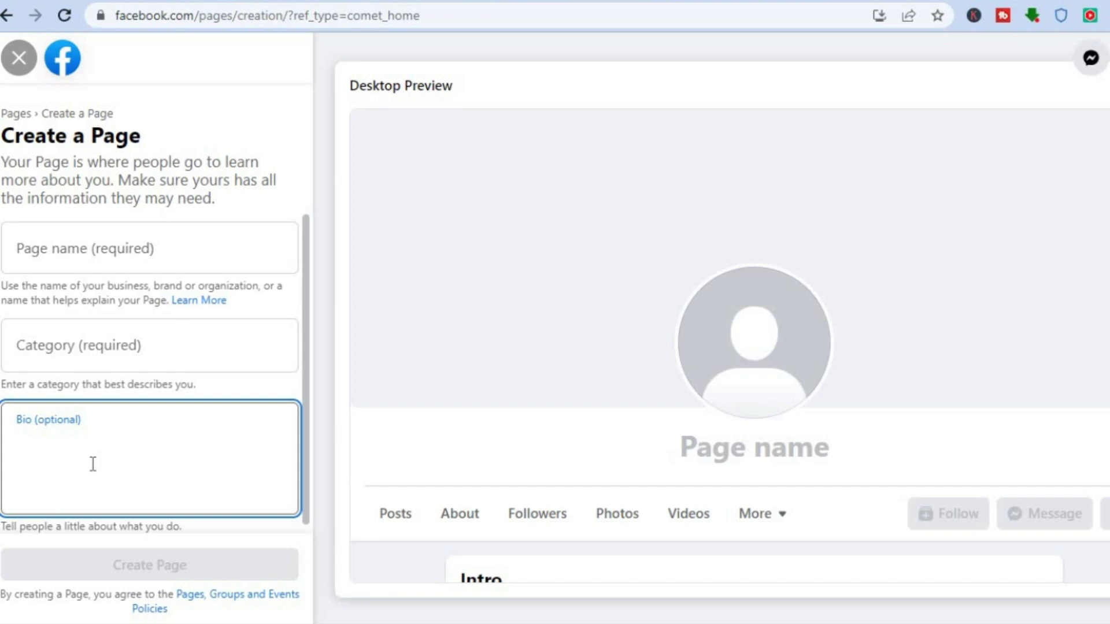
pyautogui.click(93, 464)
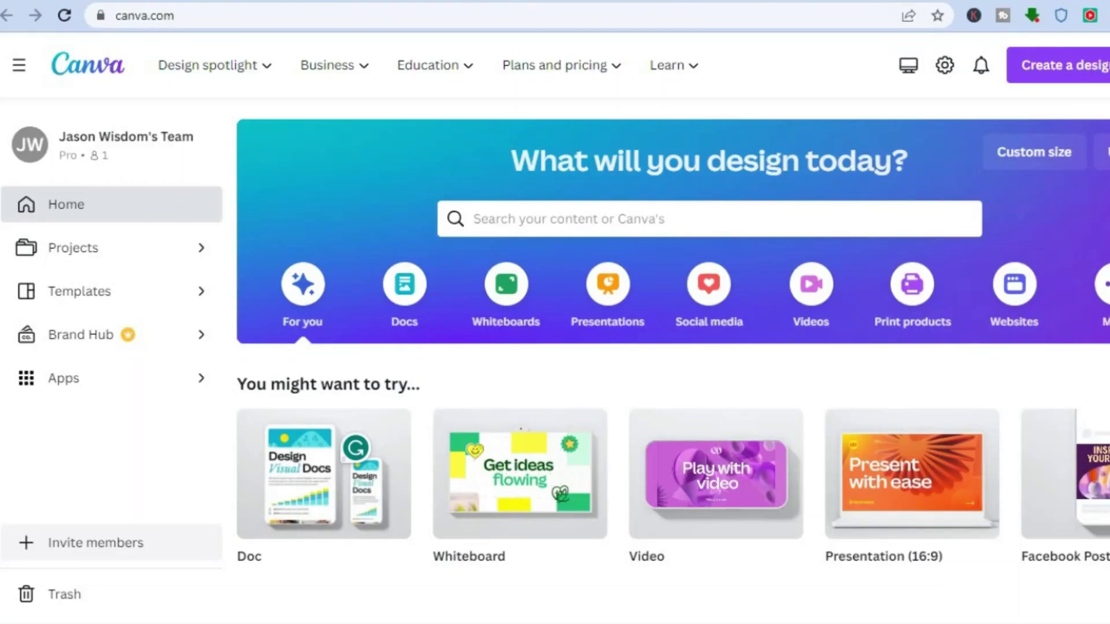
# Switch to Canva and look up template suggestions for "faceb"
pyautogui.click(477, 209)
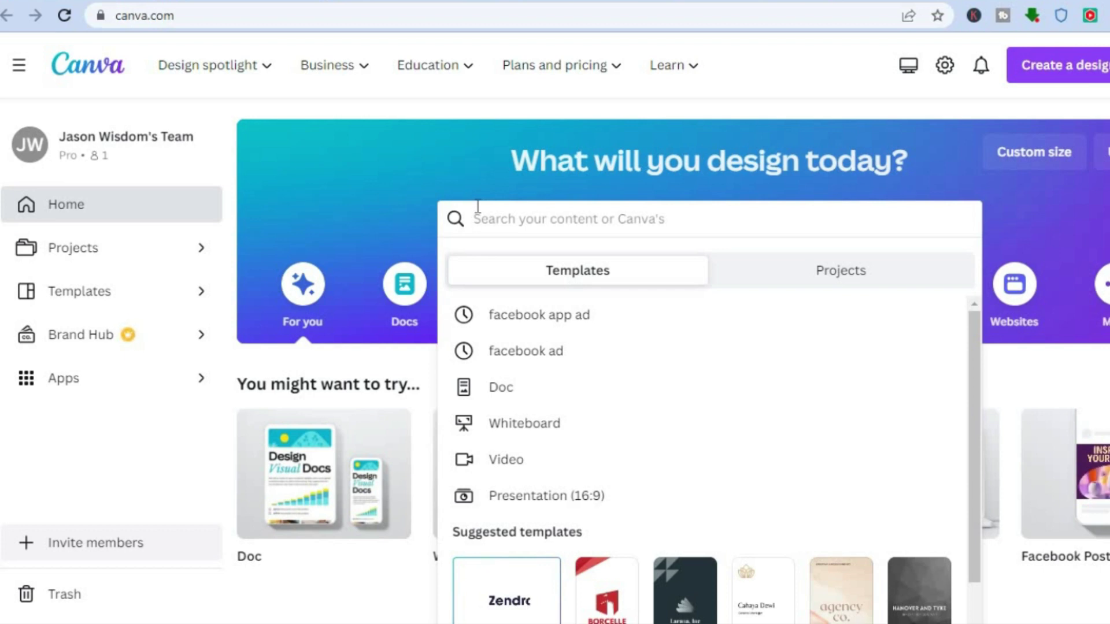
pyautogui.write('face')
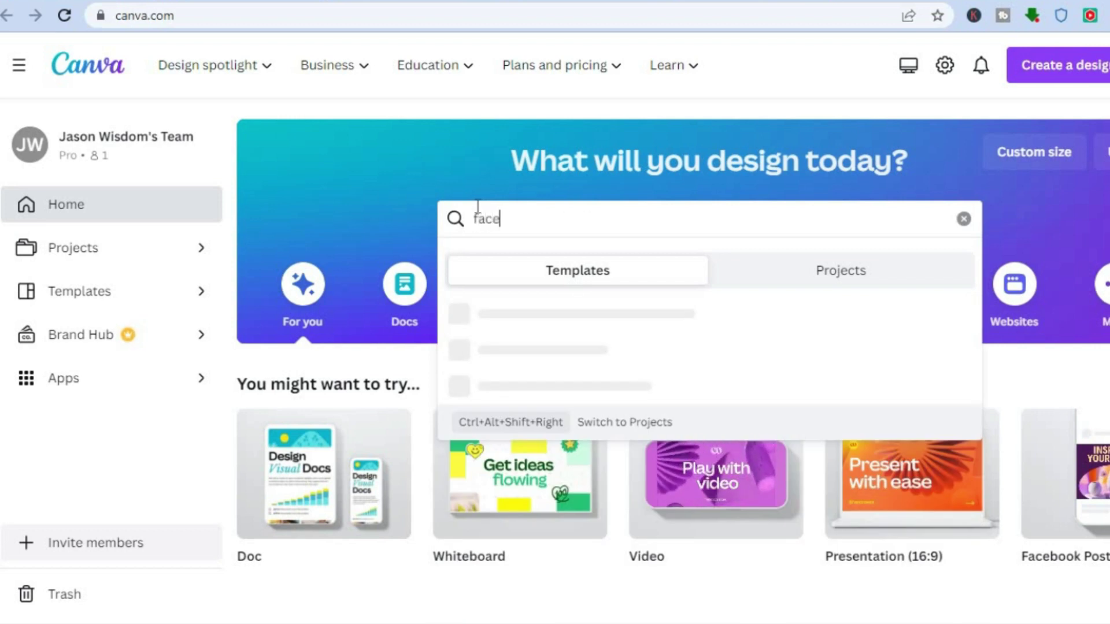
pyautogui.write('b')
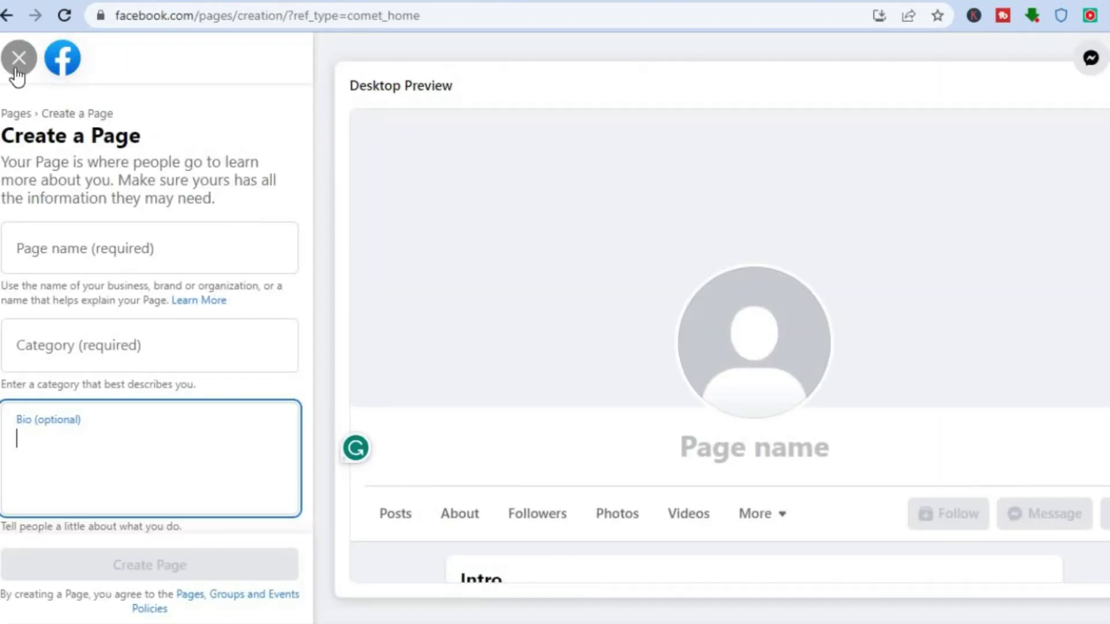
# Back in Facebook, leave the Page creation form, dismiss the Ads Manager suggestion and start a new ad for the Halloween costumes page
pyautogui.click(18, 73)
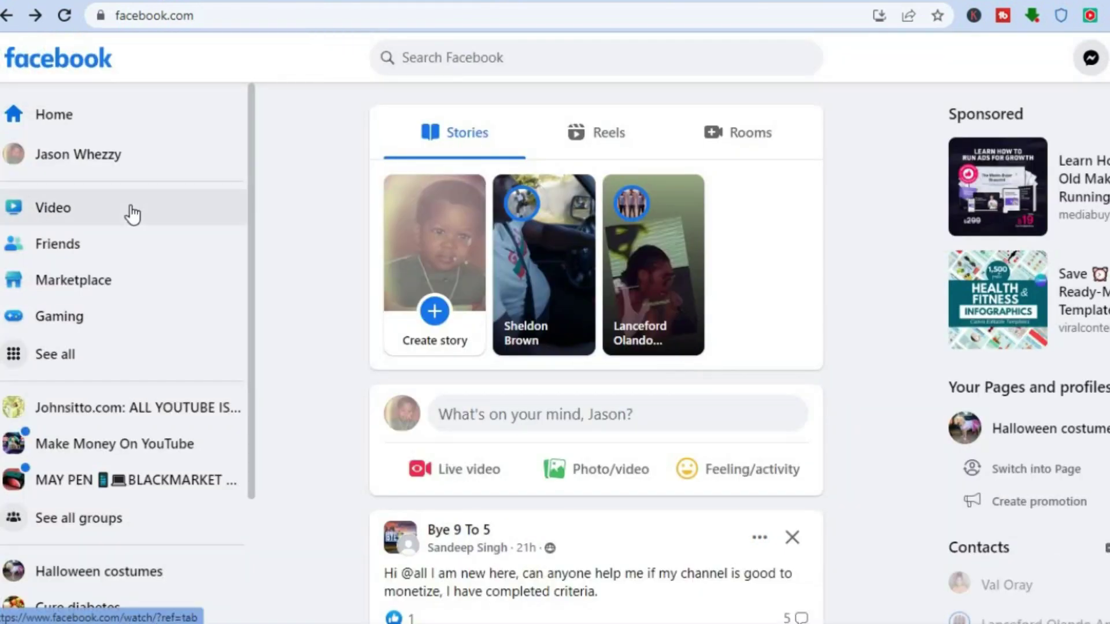
pyautogui.click(99, 361)
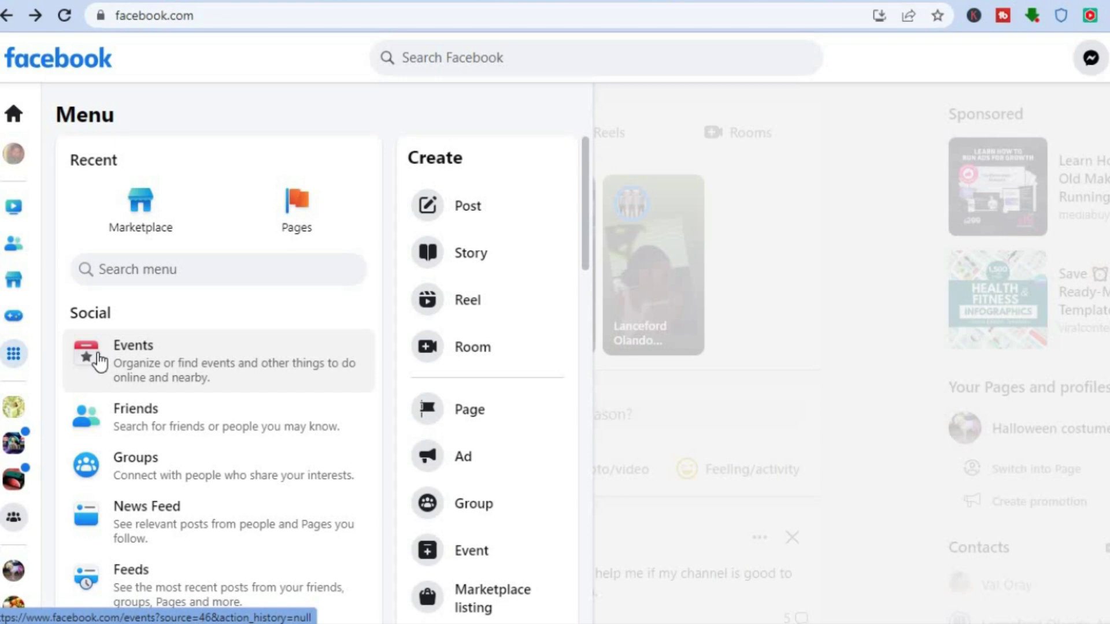
pyautogui.click(469, 458)
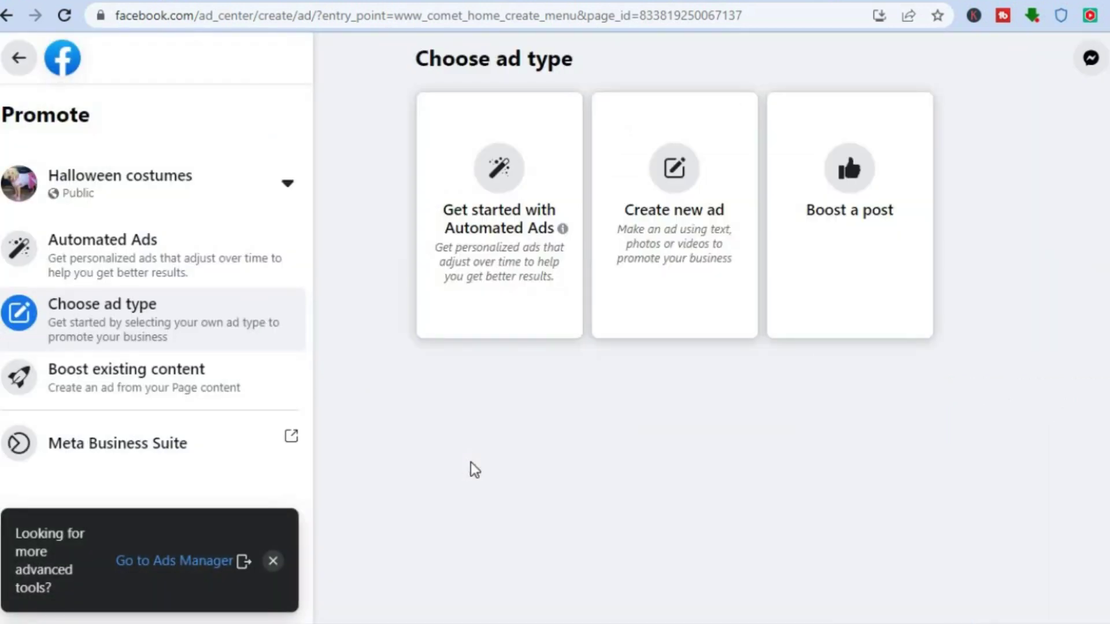
pyautogui.click(273, 561)
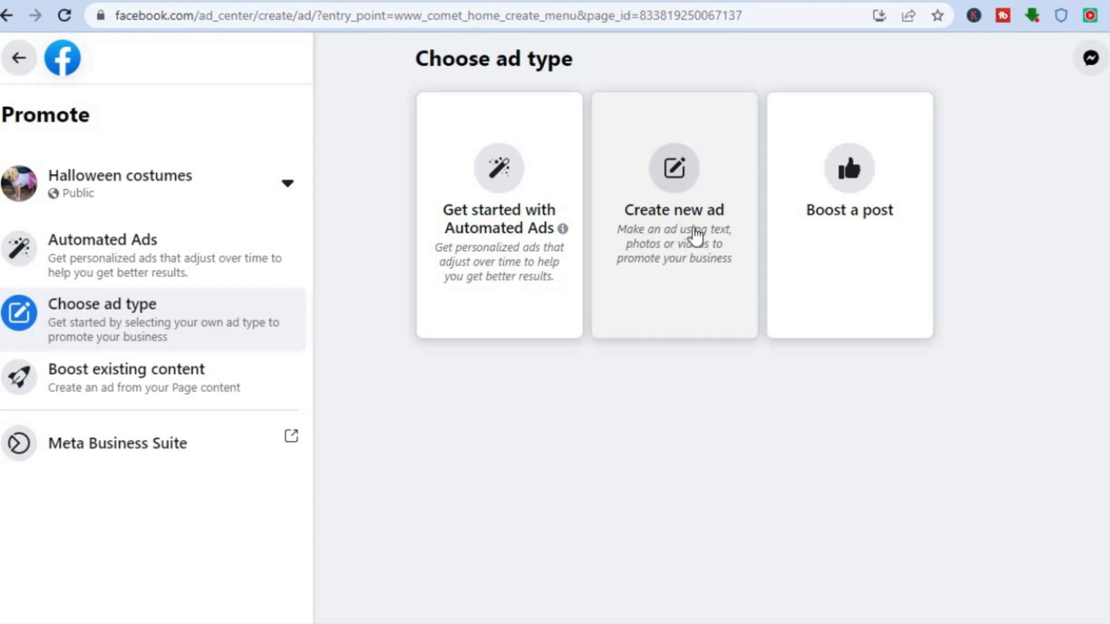
pyautogui.click(696, 208)
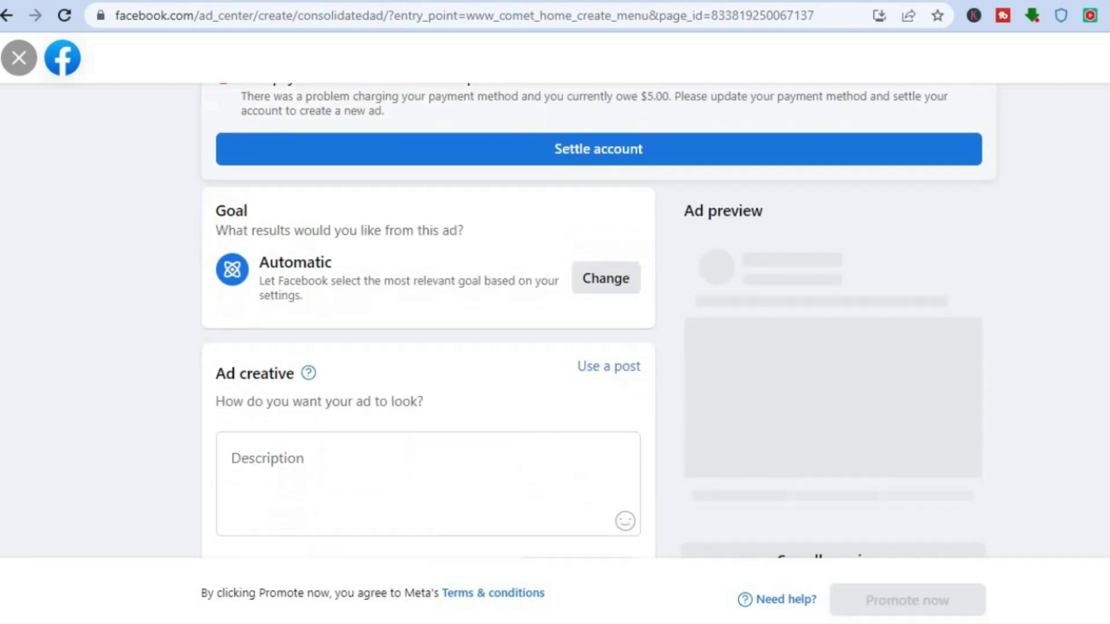
# Switch to Canva, browse the Facebook app ad templates and open the Professional Blue and Gray "Unlock Your Potential" template for editing
pyautogui.click(198, 2)
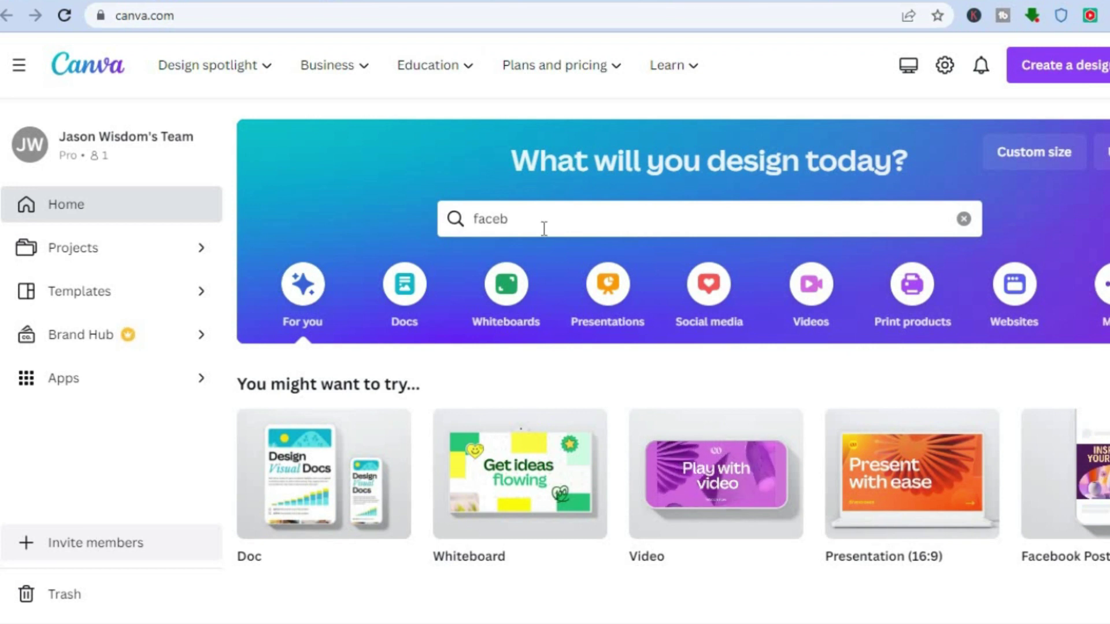
pyautogui.click(543, 228)
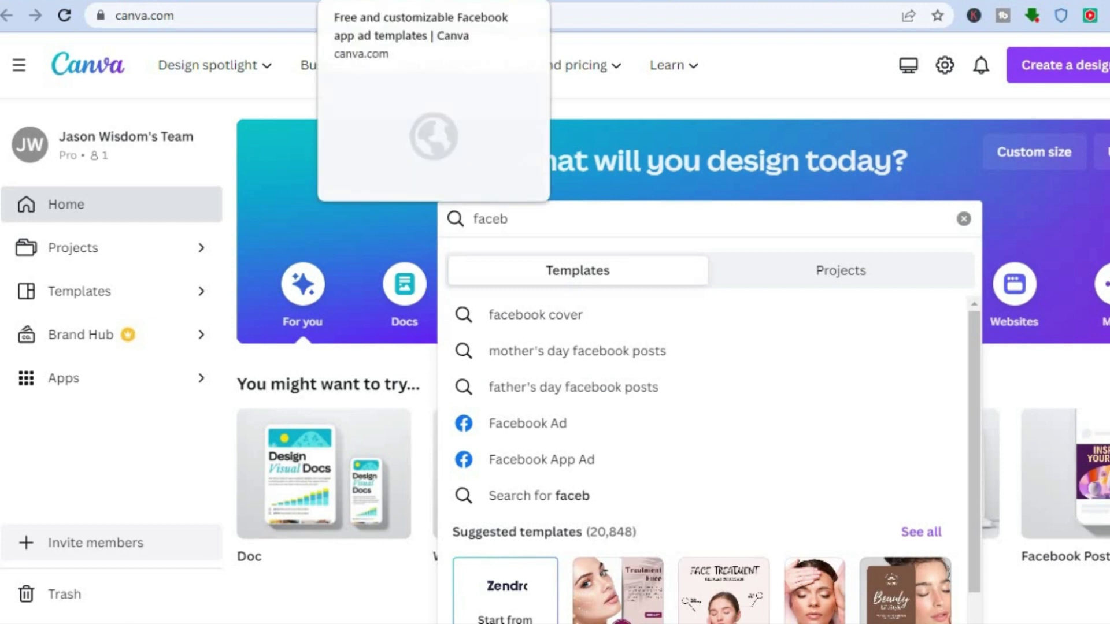
pyautogui.click(398, 2)
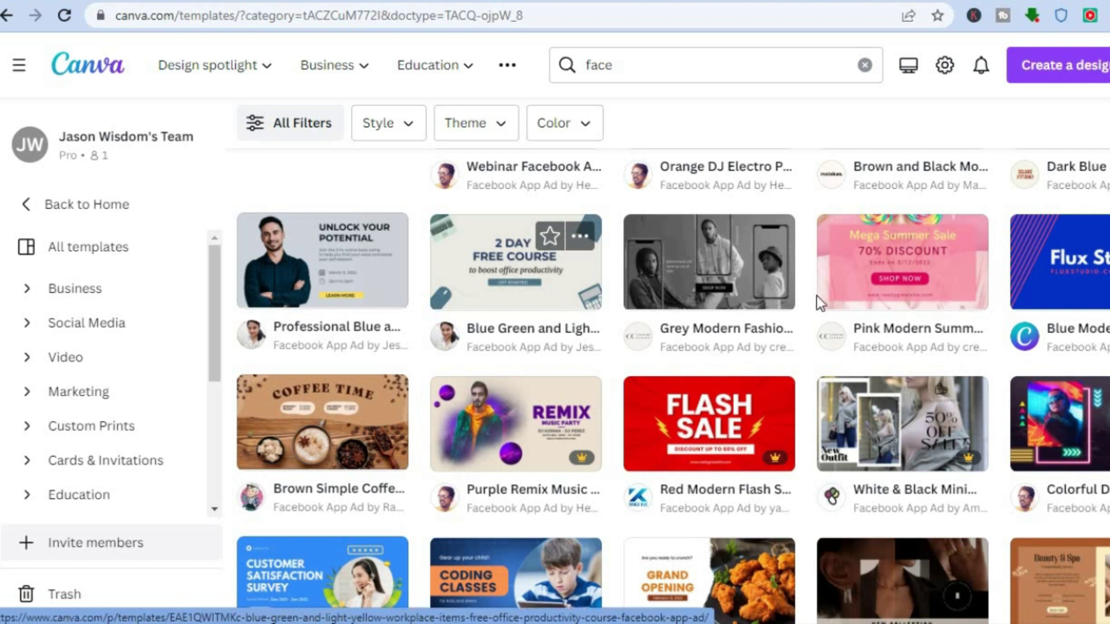
pyautogui.scroll(7, 672, 361)
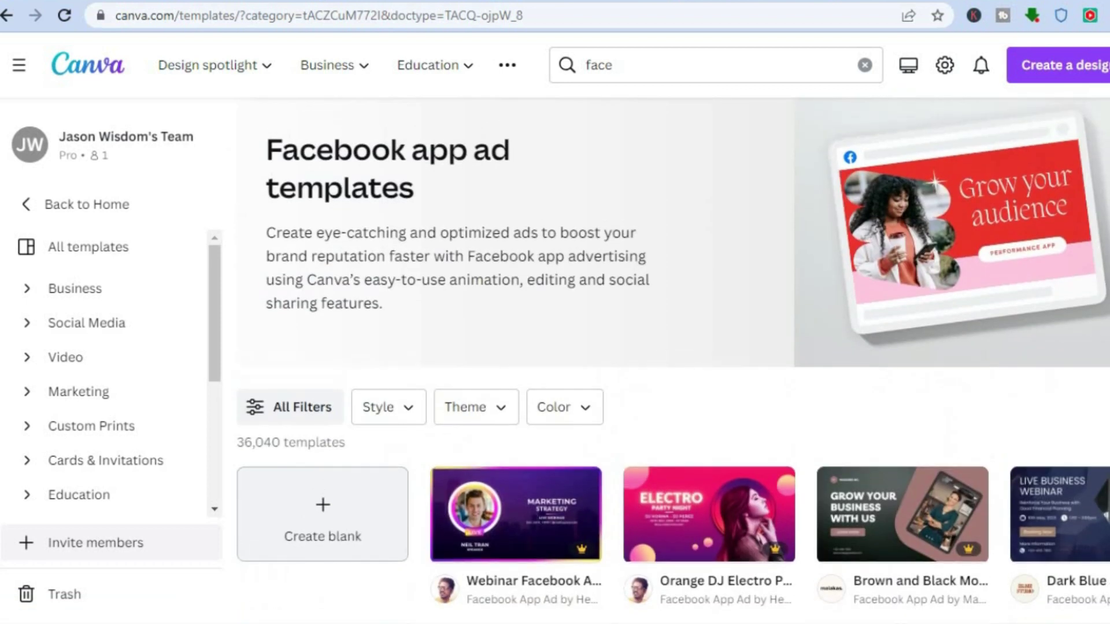
pyautogui.scroll(-4, 673, 360)
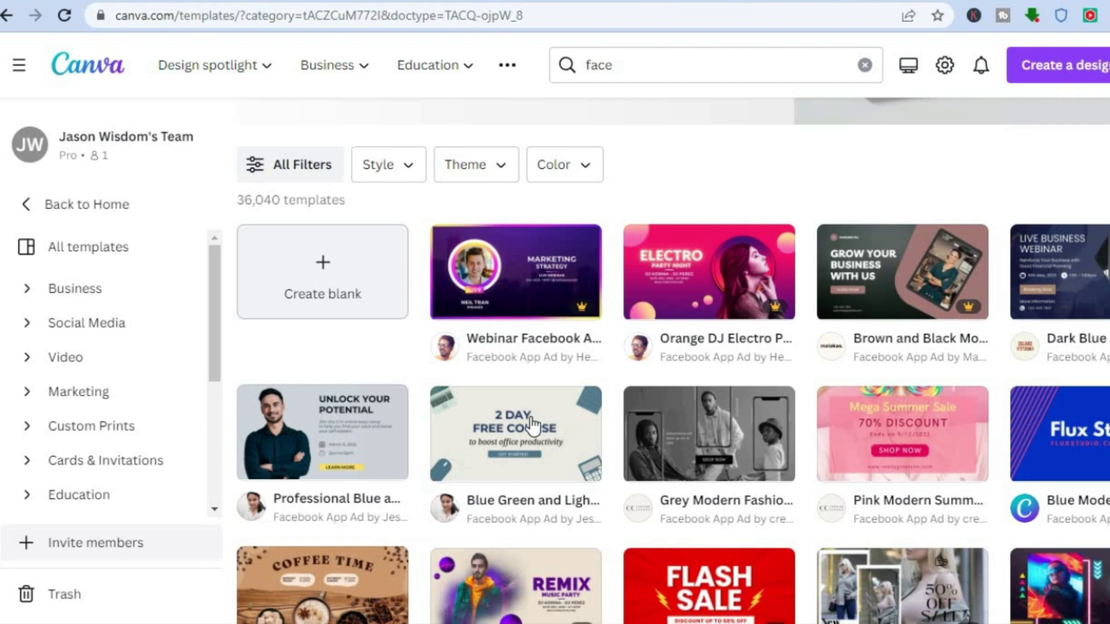
pyautogui.click(338, 463)
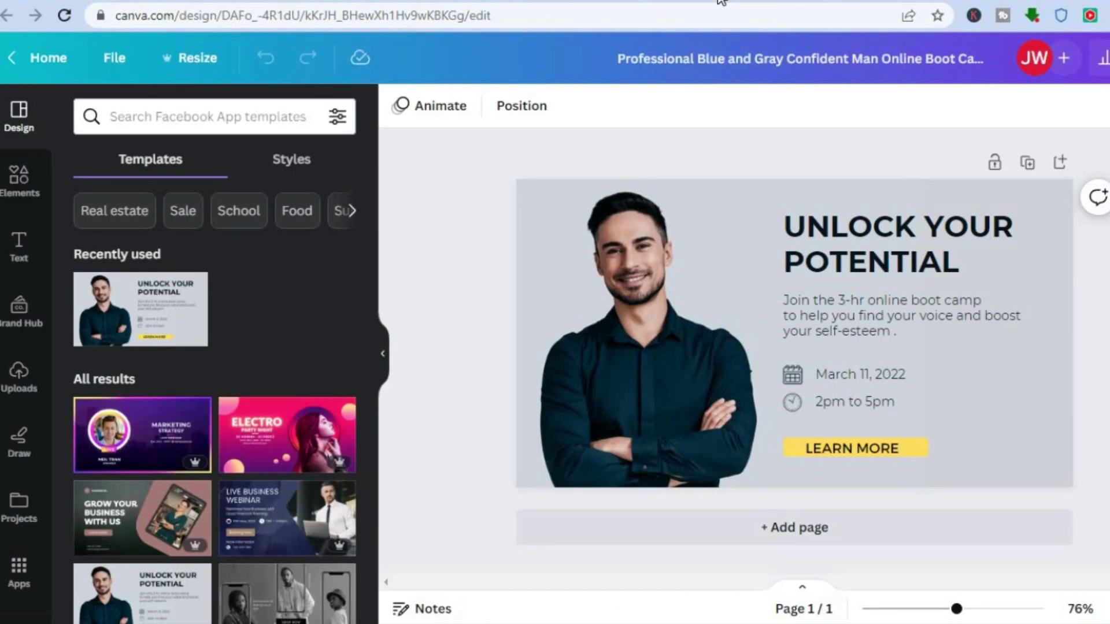
# Examine the ad's editable parts: the man's photo, the uploaded images, the headline, description, date, time and LEARN MORE text
pyautogui.click(629, 277)
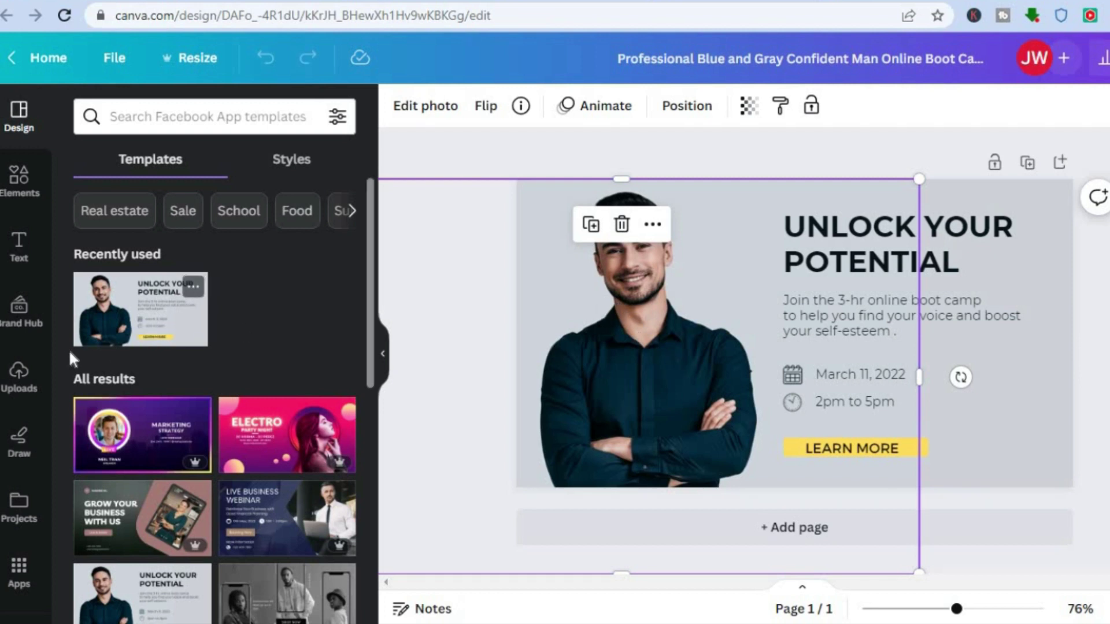
pyautogui.click(16, 379)
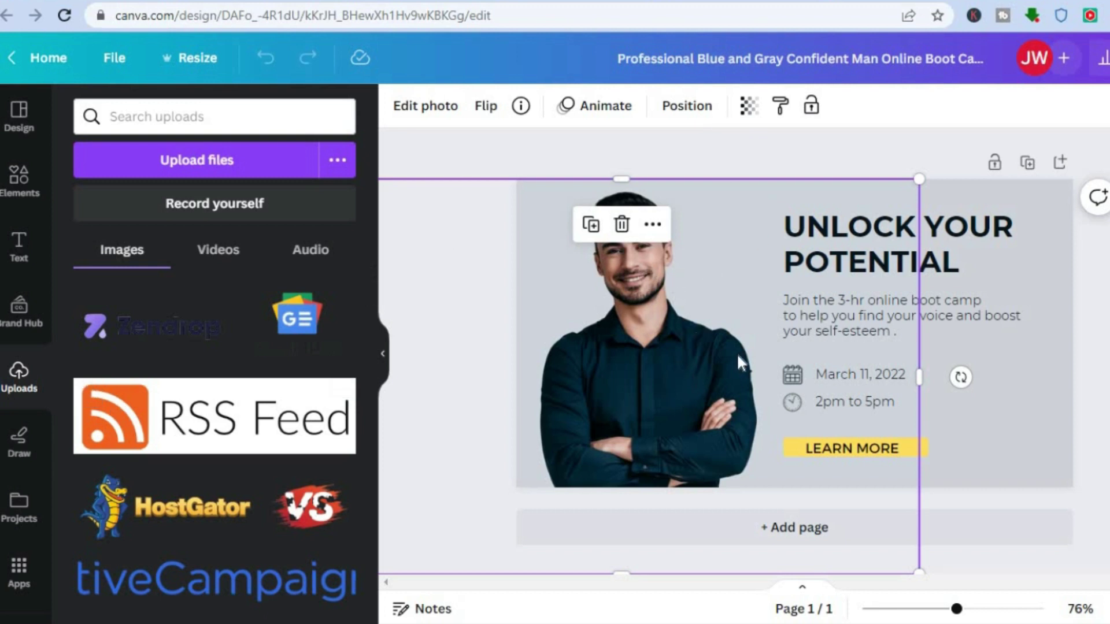
pyautogui.click(1027, 261)
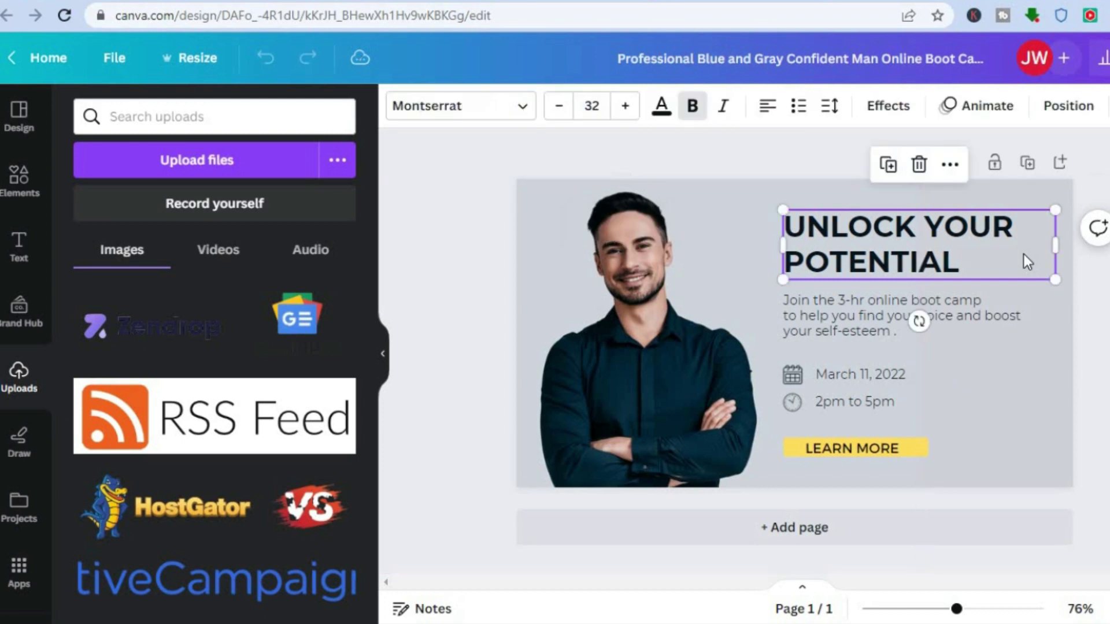
pyautogui.click(981, 331)
pyautogui.click(951, 376)
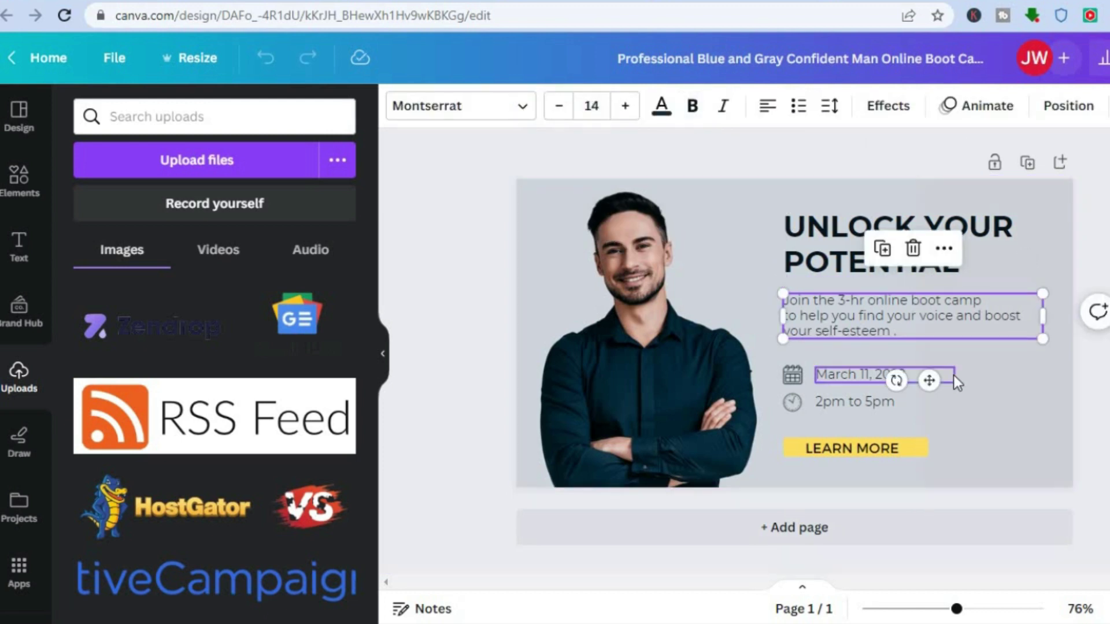
pyautogui.click(923, 405)
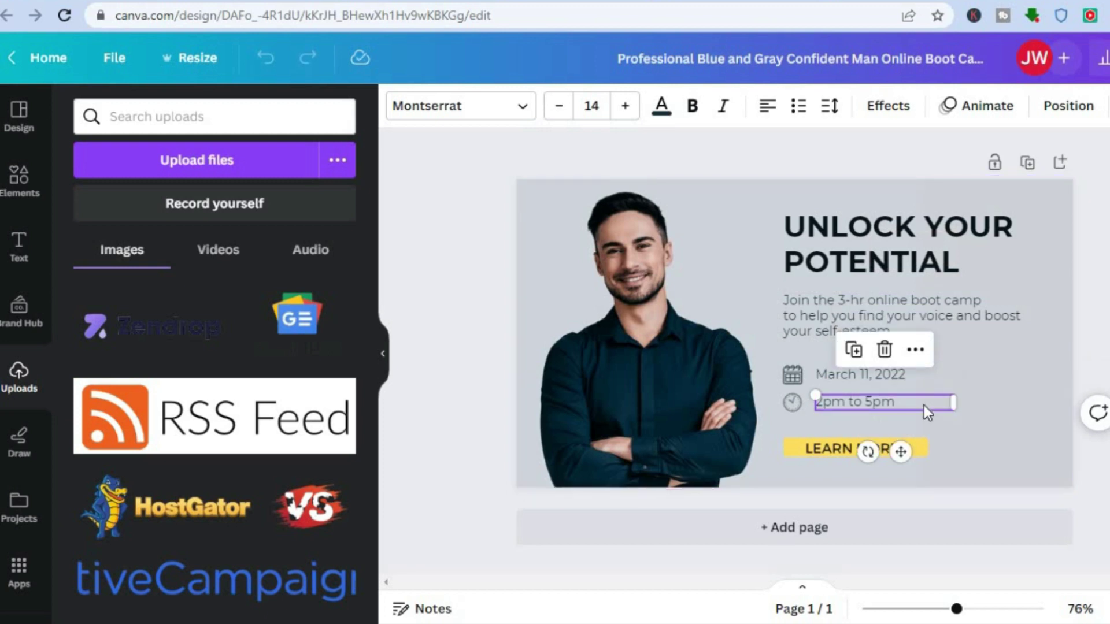
pyautogui.click(931, 446)
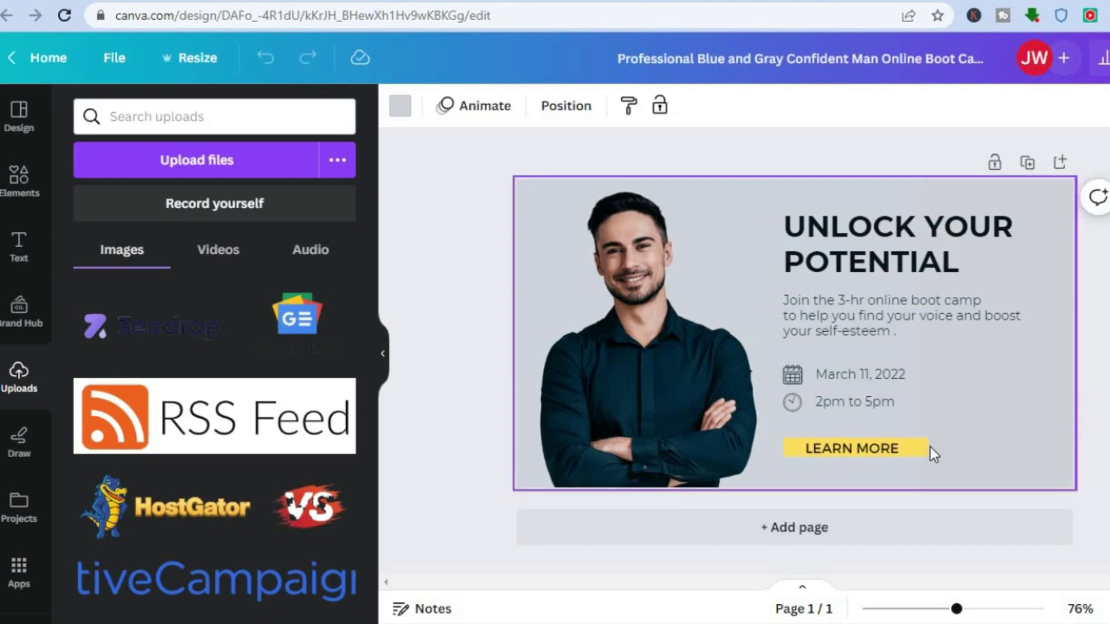
pyautogui.click(903, 449)
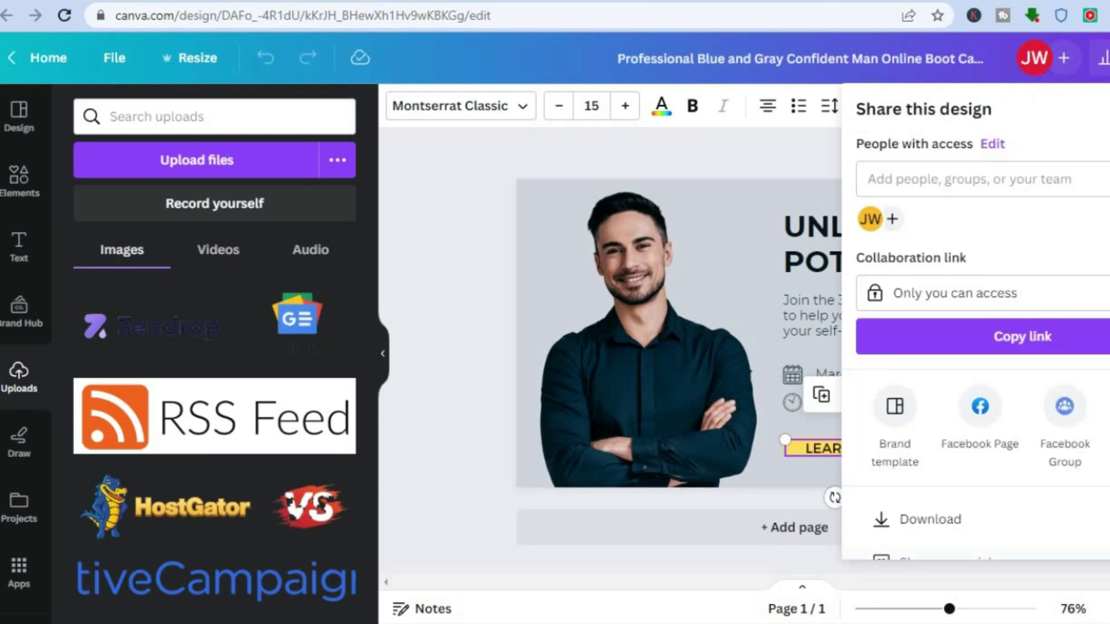
# Download the ad design as a PNG at 810 × 450 px
pyautogui.scroll(-2, 1023, 384)
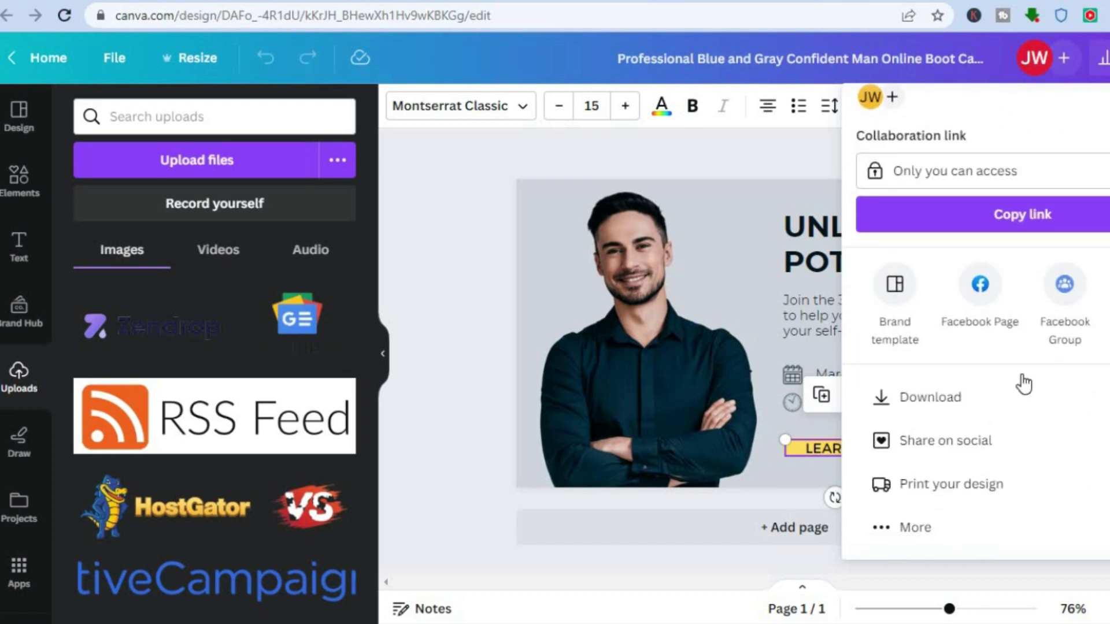
pyautogui.click(972, 402)
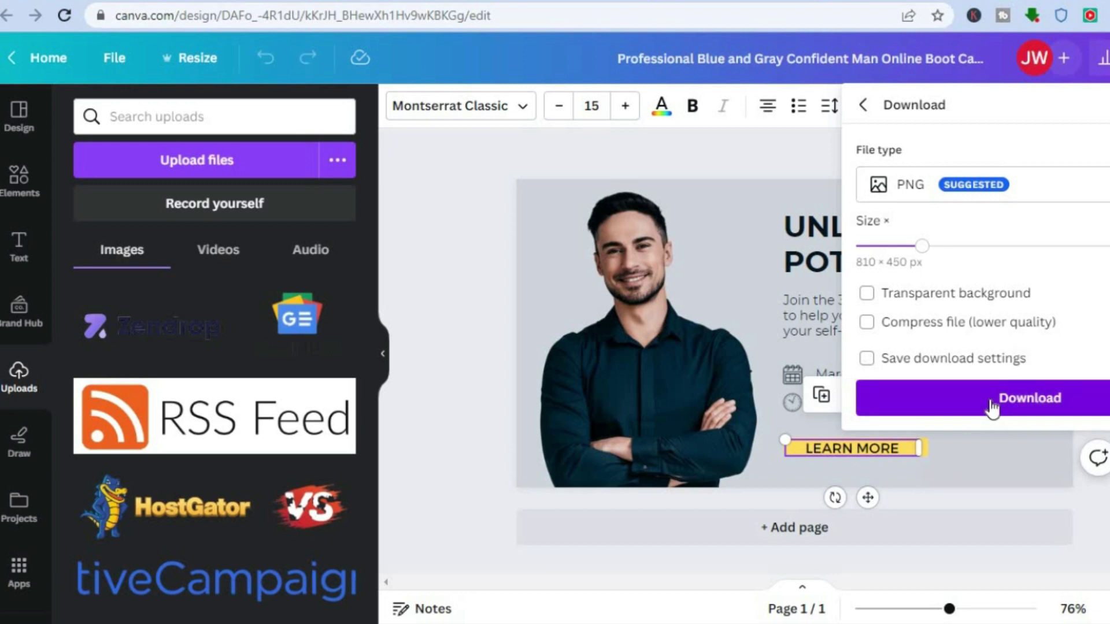
pyautogui.click(990, 402)
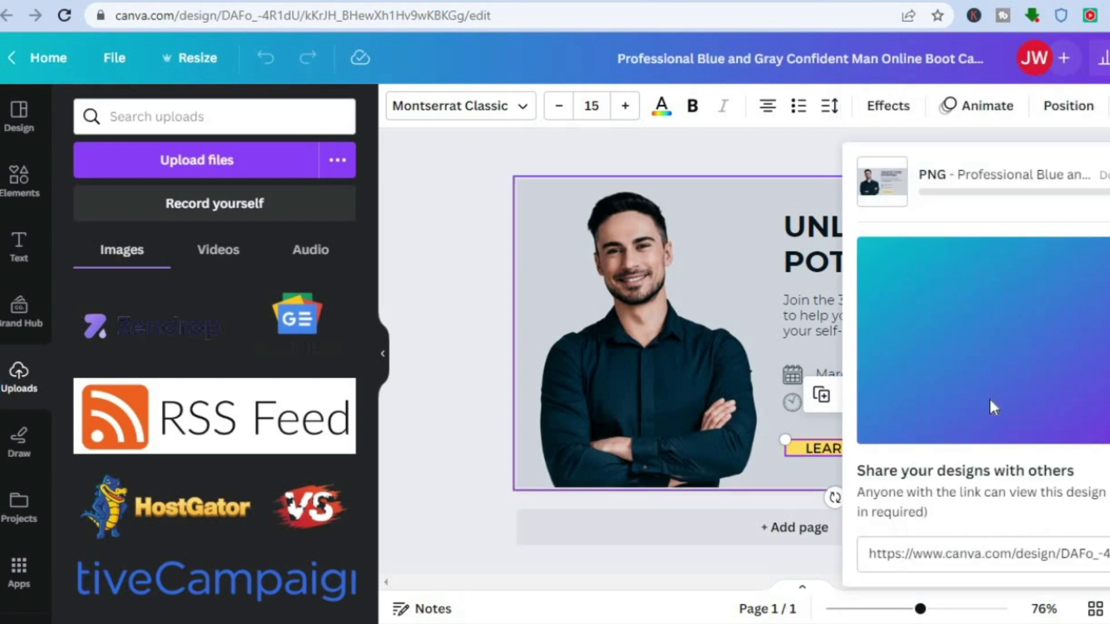
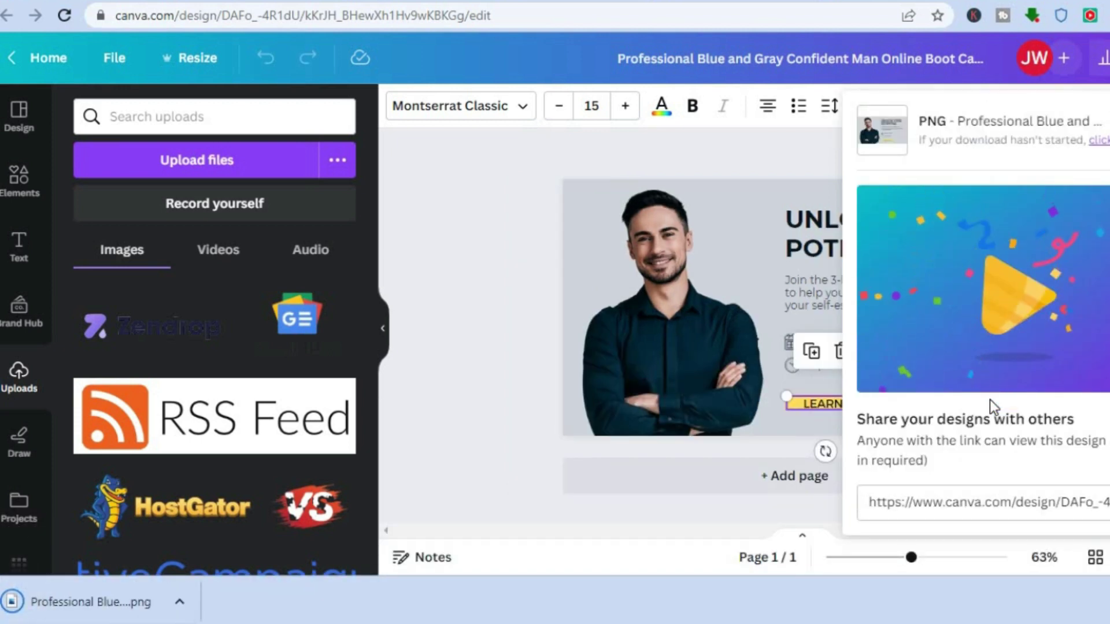
# Switch to Similarweb and review facebook.com's traffic overview and its top countries by geography
pyautogui.hotkey('ctrl', 'Tab')
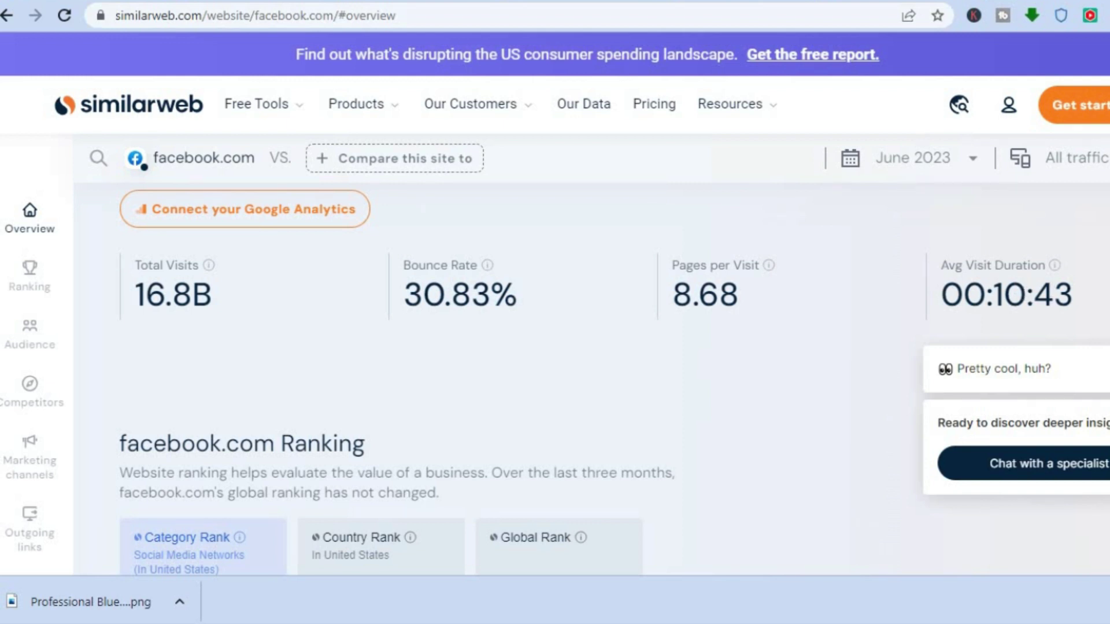
pyautogui.scroll(-15, 612, 379)
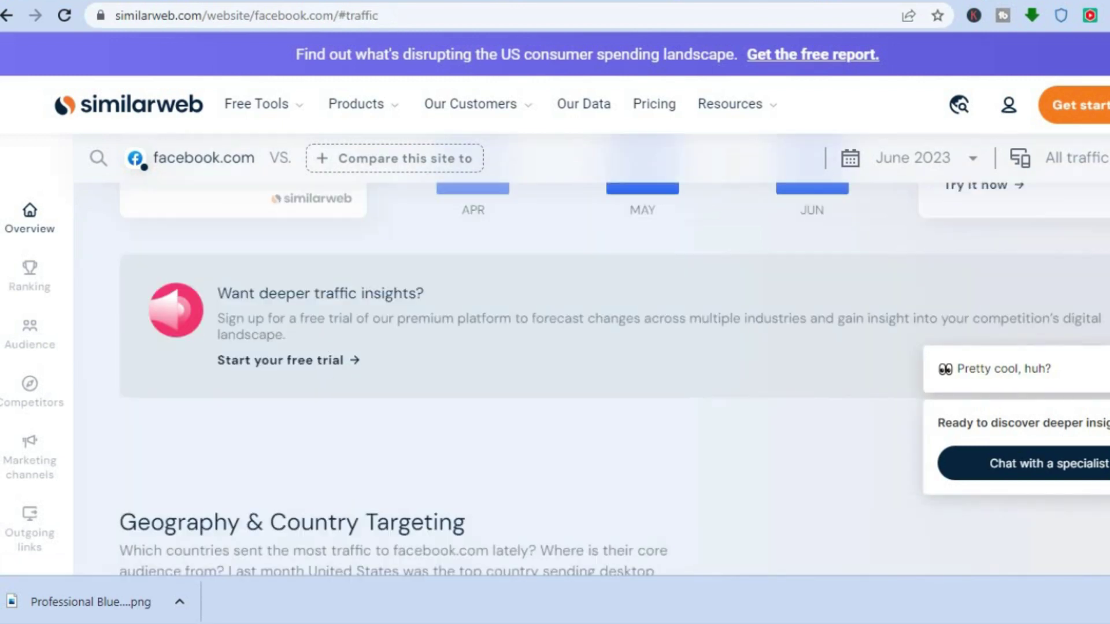
pyautogui.scroll(-10, 589, 379)
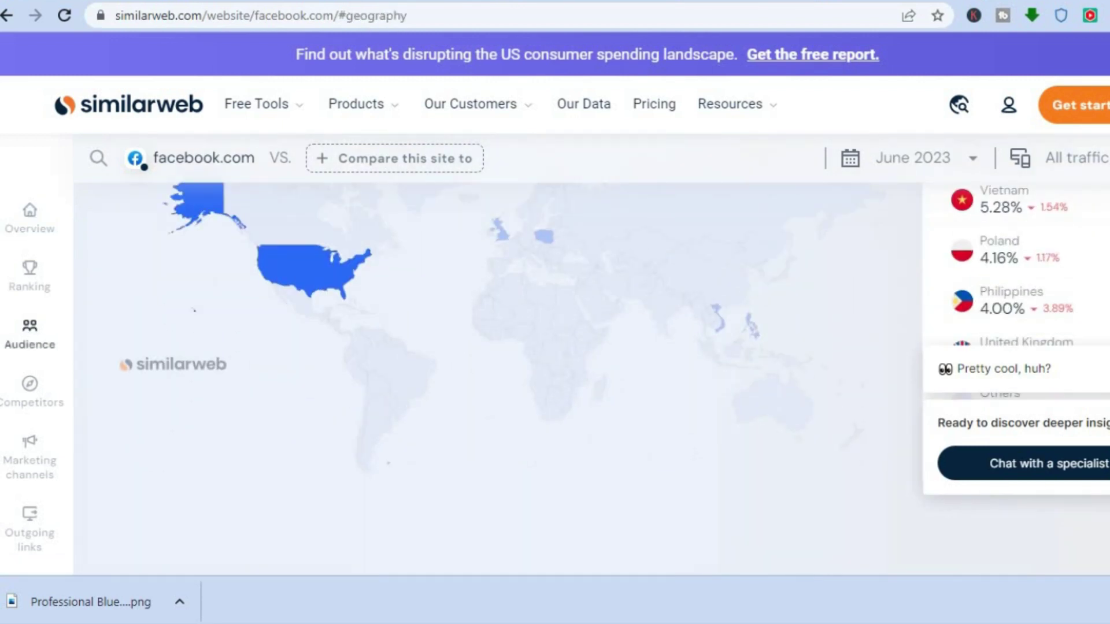
pyautogui.scroll(2, 497, 376)
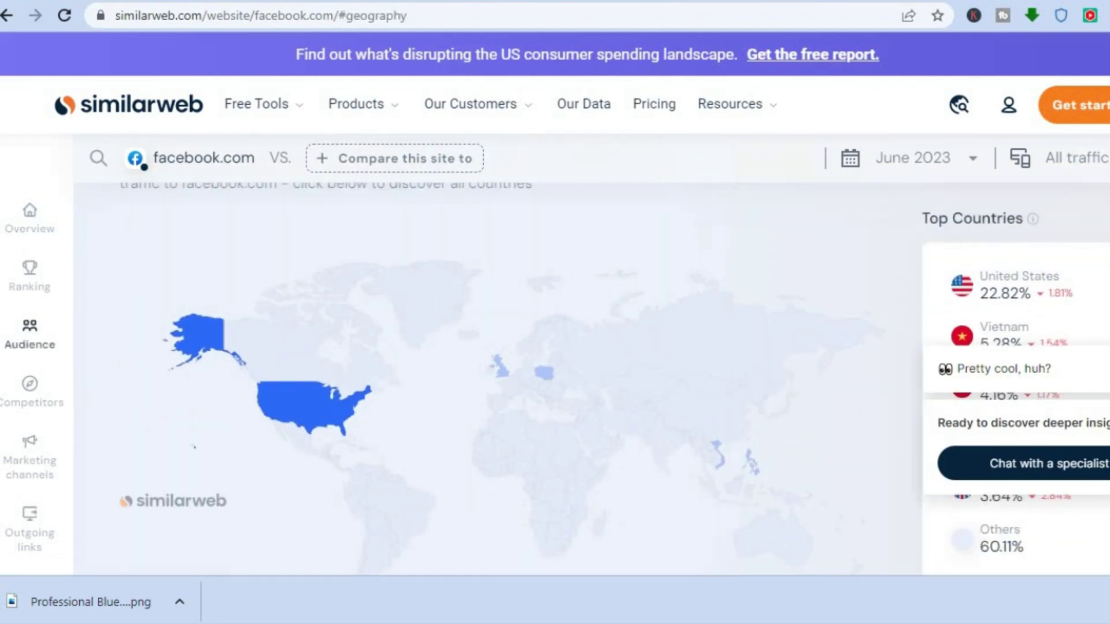
# Examine the United States' traffic share on Similarweb's country map for facebook.com
pyautogui.scroll(-1, 613, 375)
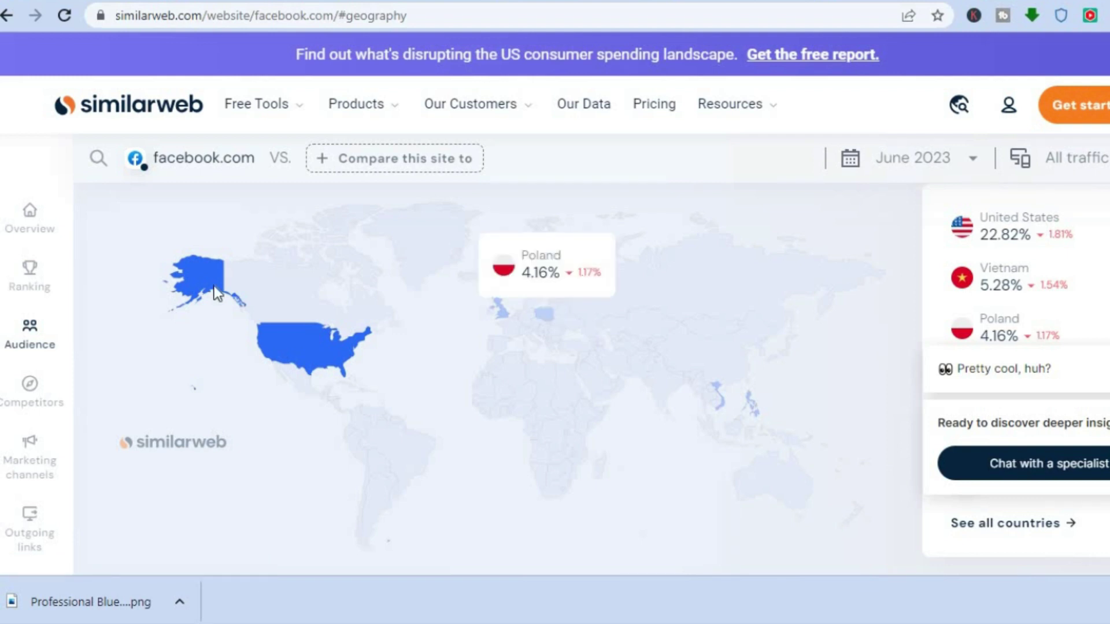
pyautogui.moveTo(186, 262)
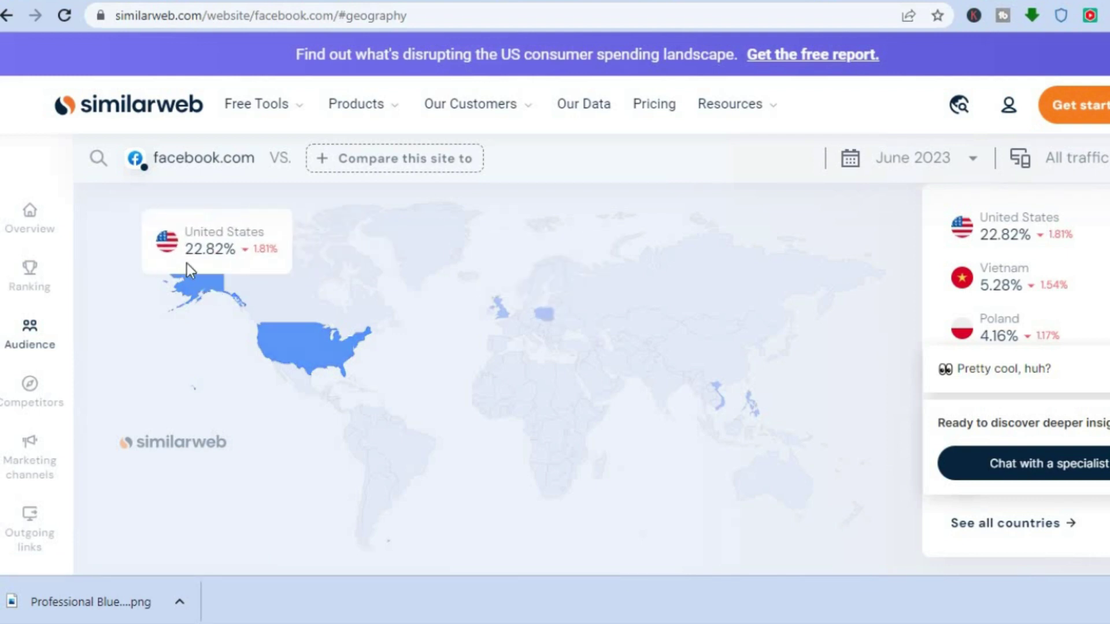
# Switch to the Facebook ad form and review its goal, ad creative description and media selection options
pyautogui.click(61, 2)
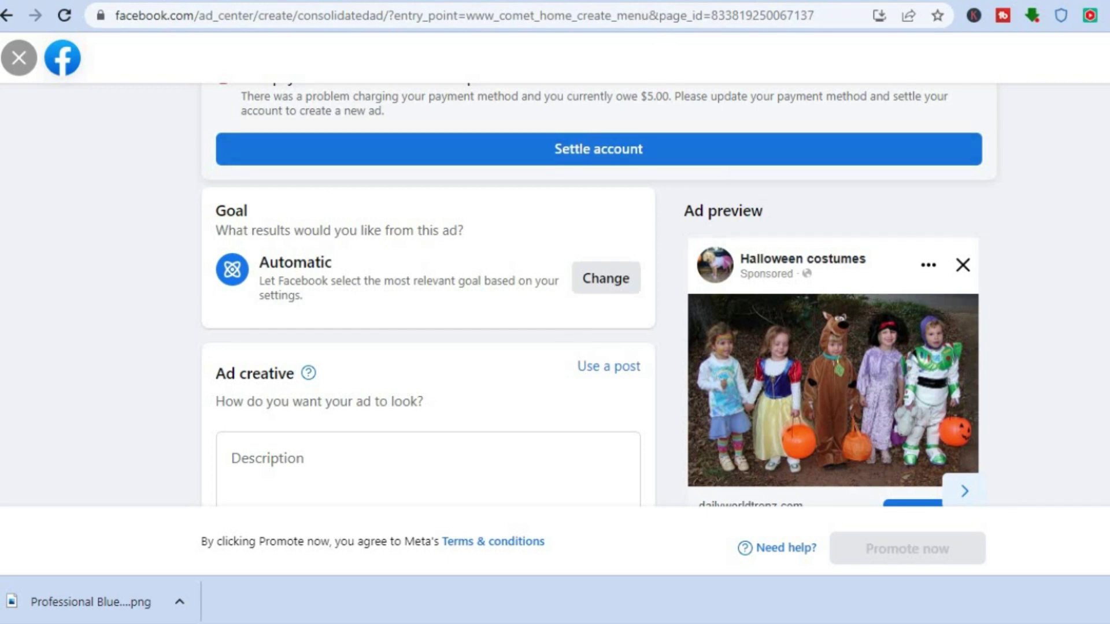
pyautogui.scroll(-2, 598, 294)
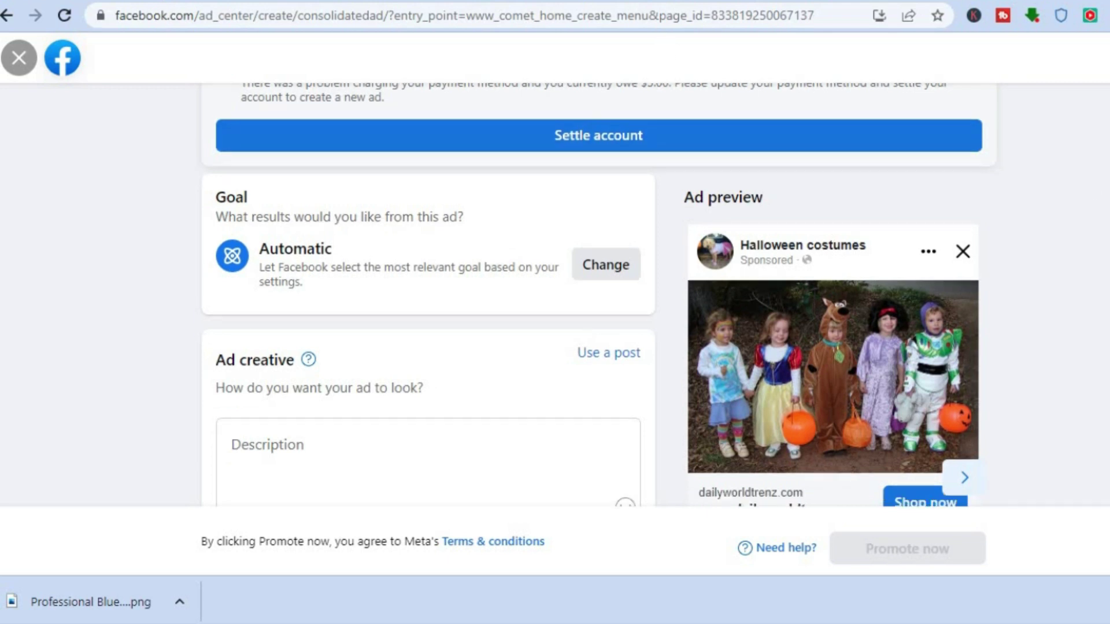
pyautogui.scroll(-2, 590, 295)
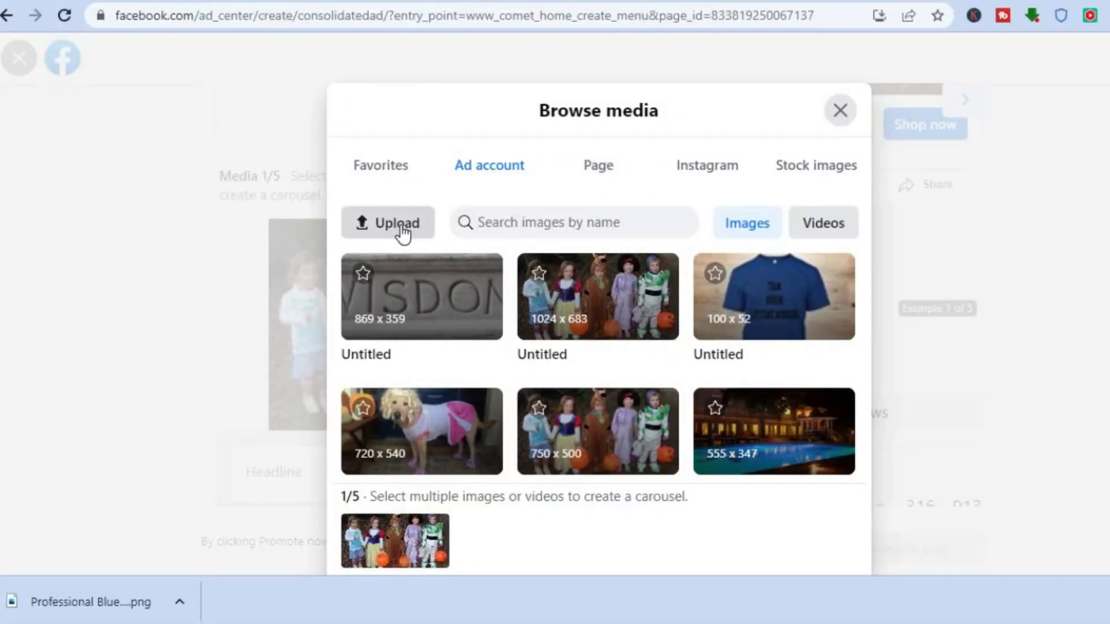
pyautogui.click(841, 114)
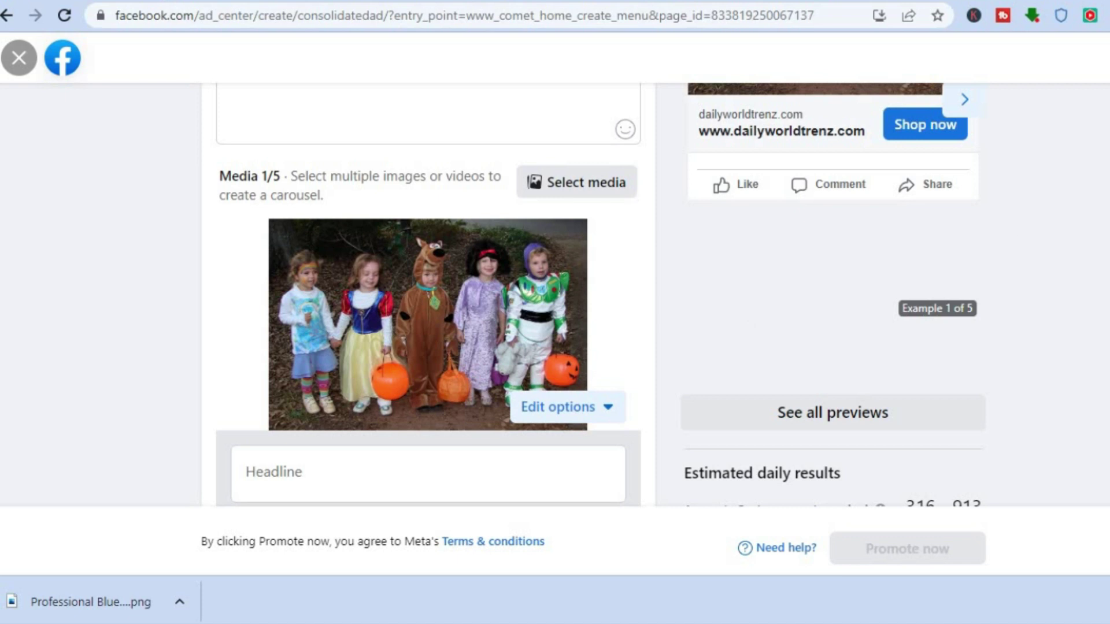
pyautogui.scroll(4, 428, 295)
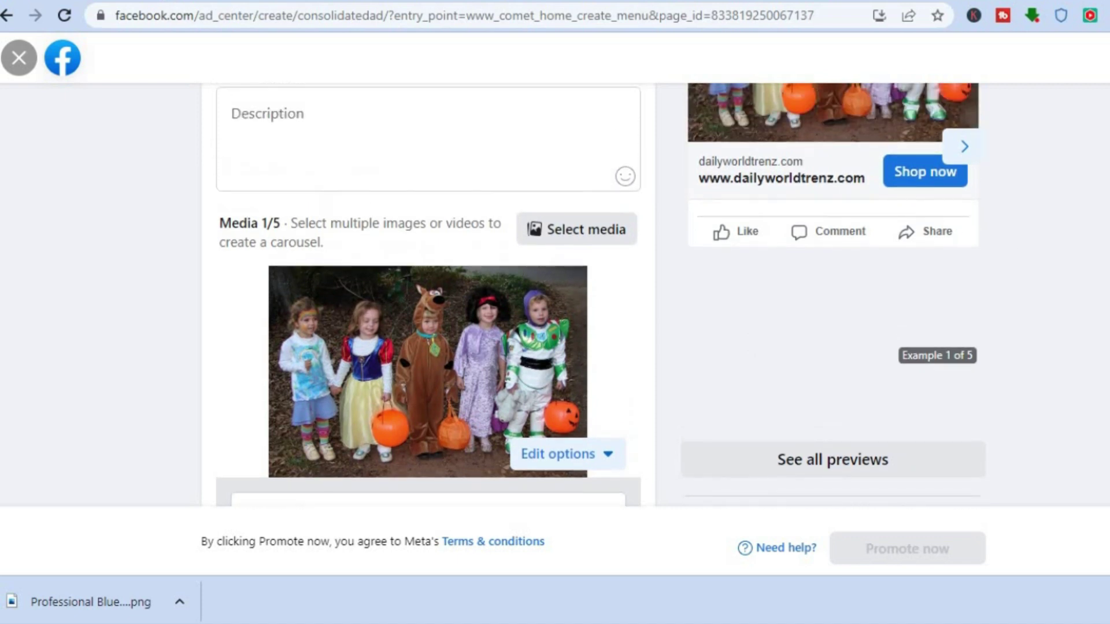
pyautogui.scroll(-2, 428, 295)
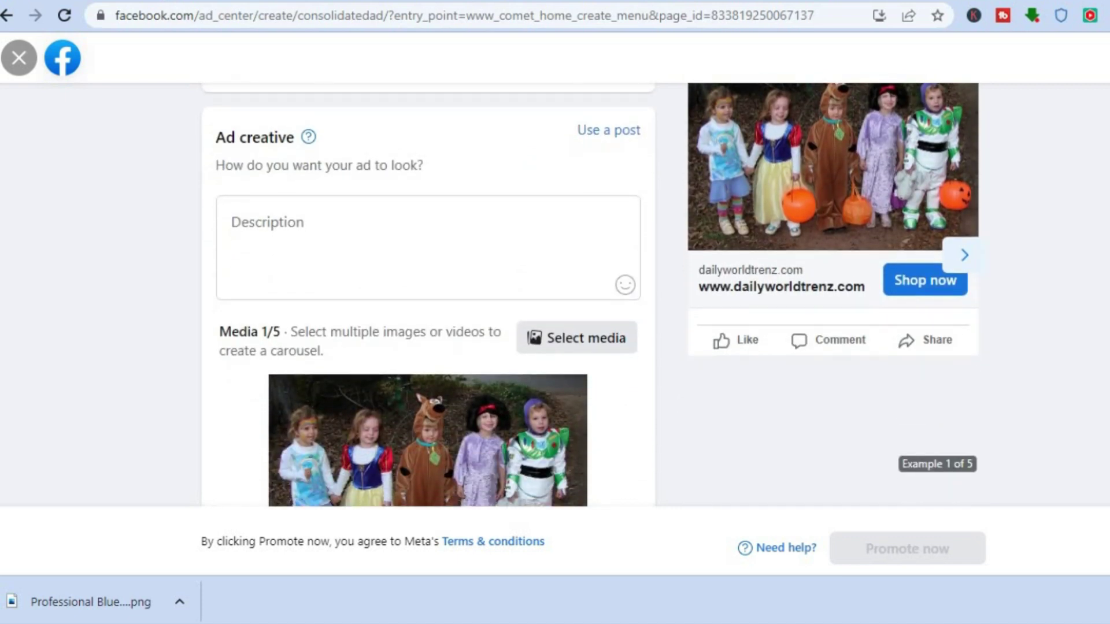
pyautogui.scroll(-6, 427, 295)
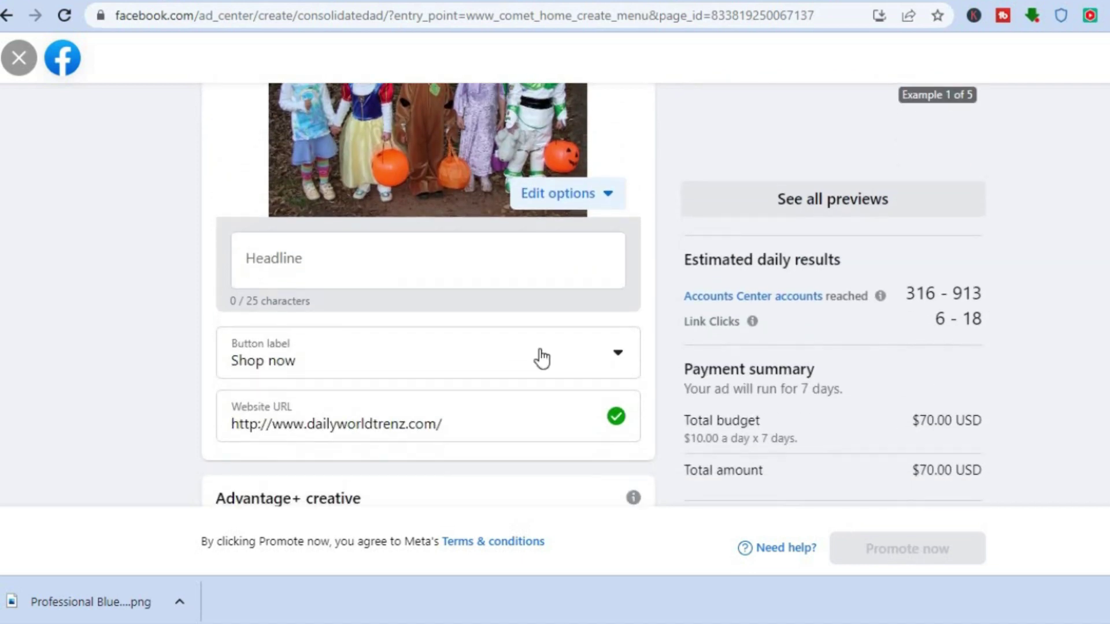
# Check the ad's headline field and look through the available button label choices
pyautogui.click(364, 267)
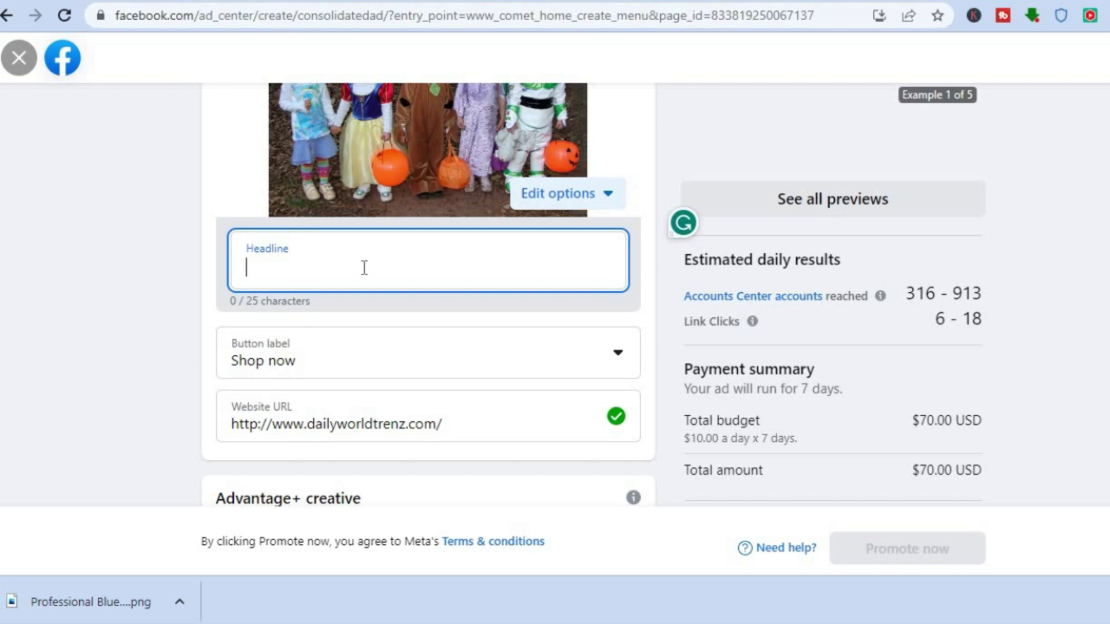
pyautogui.click(334, 363)
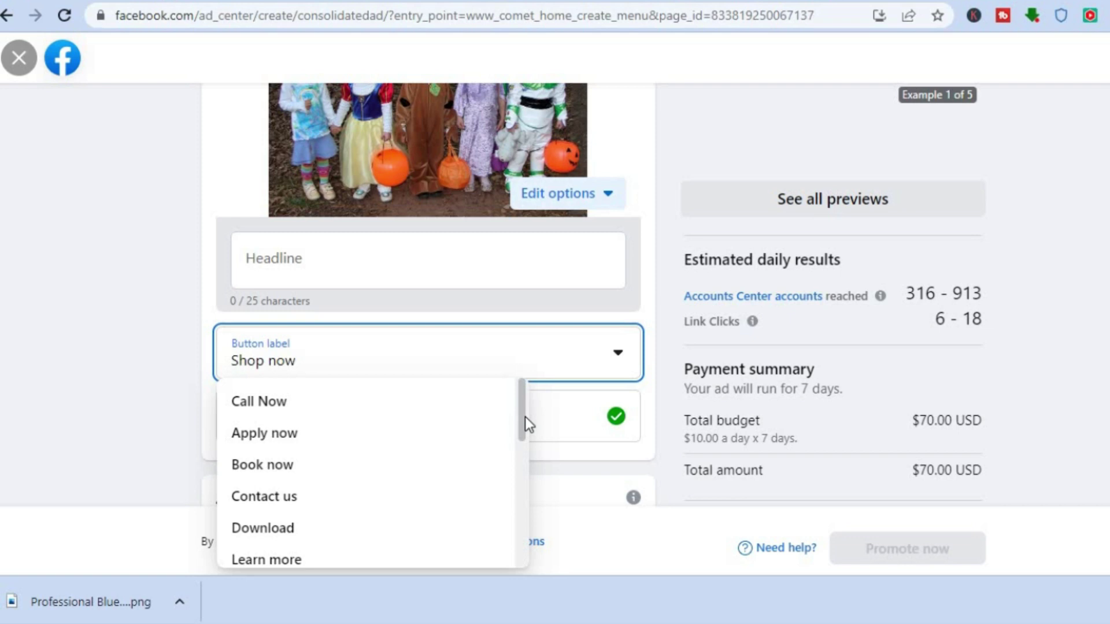
pyautogui.moveTo(525, 417); pyautogui.dragTo(522, 527)
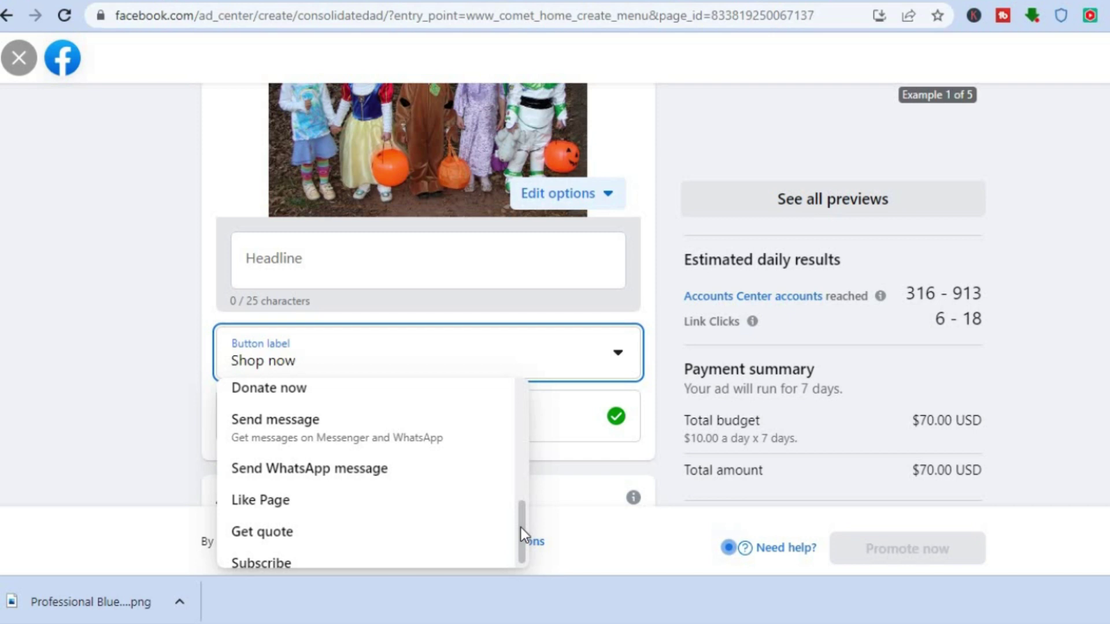
pyautogui.click(595, 474)
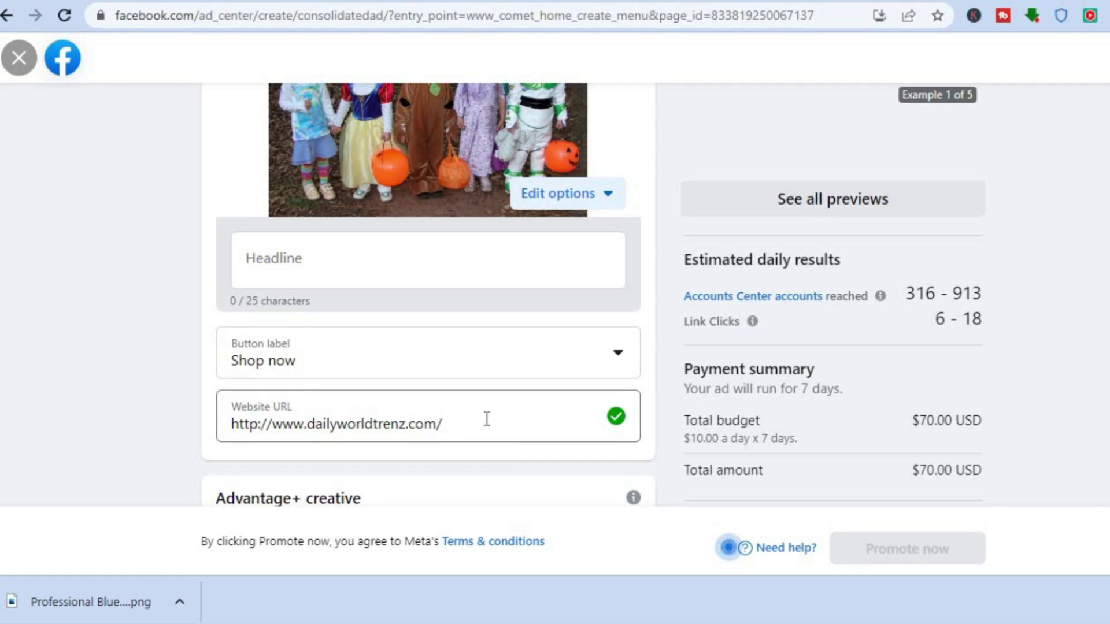
# Edit the ad's targeted audience and add the United Kingdom as a location
pyautogui.scroll(-6, 428, 289)
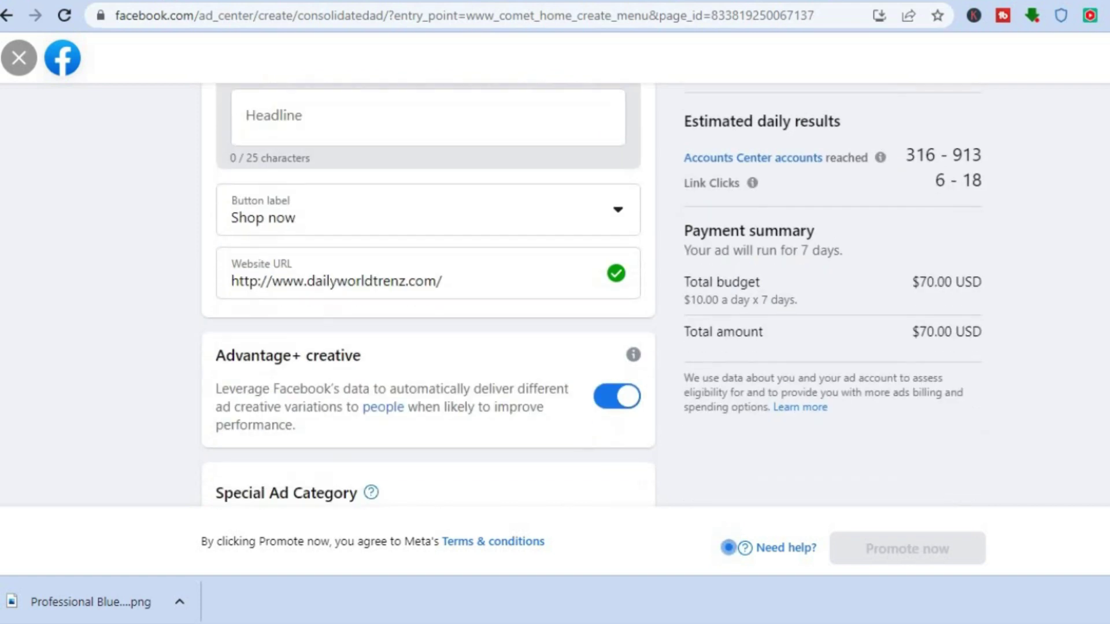
pyautogui.scroll(-5, 427, 289)
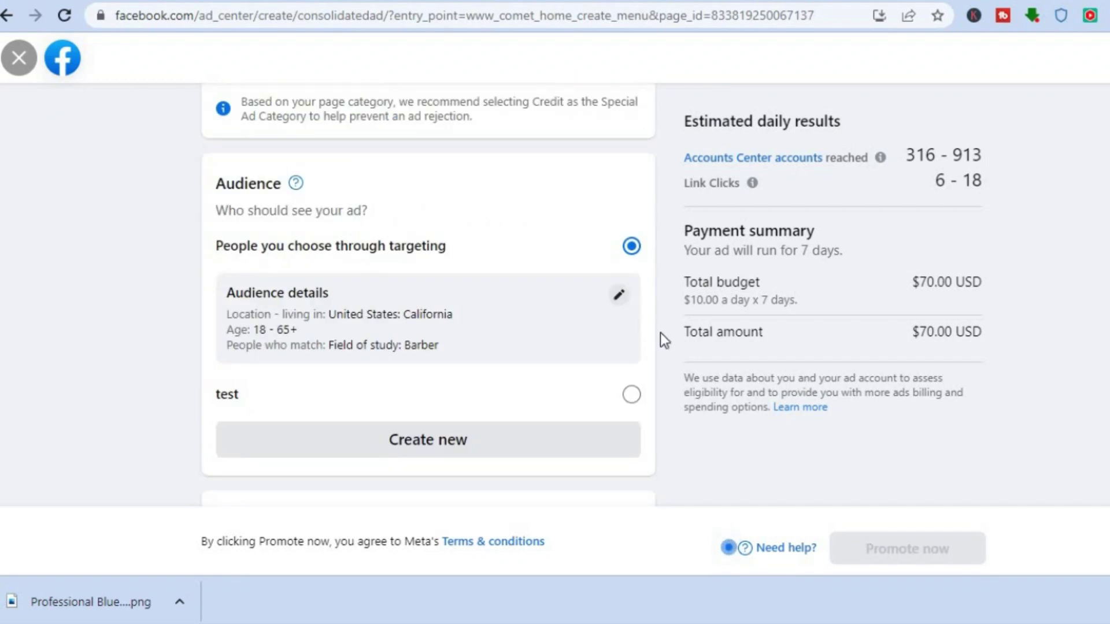
pyautogui.click(617, 295)
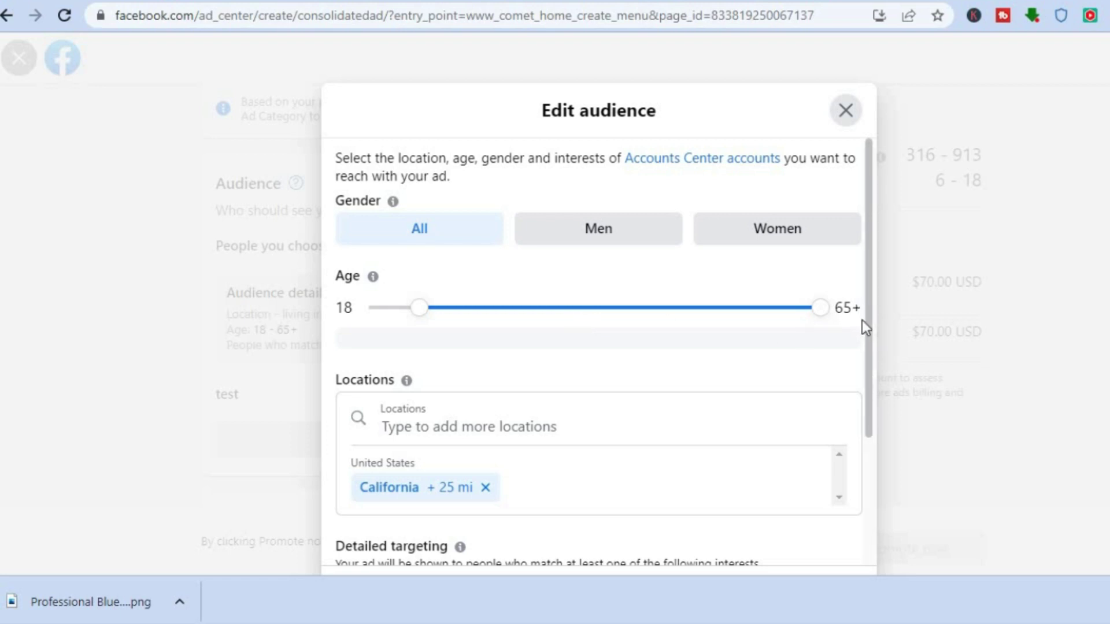
pyautogui.moveTo(865, 321); pyautogui.dragTo(865, 408)
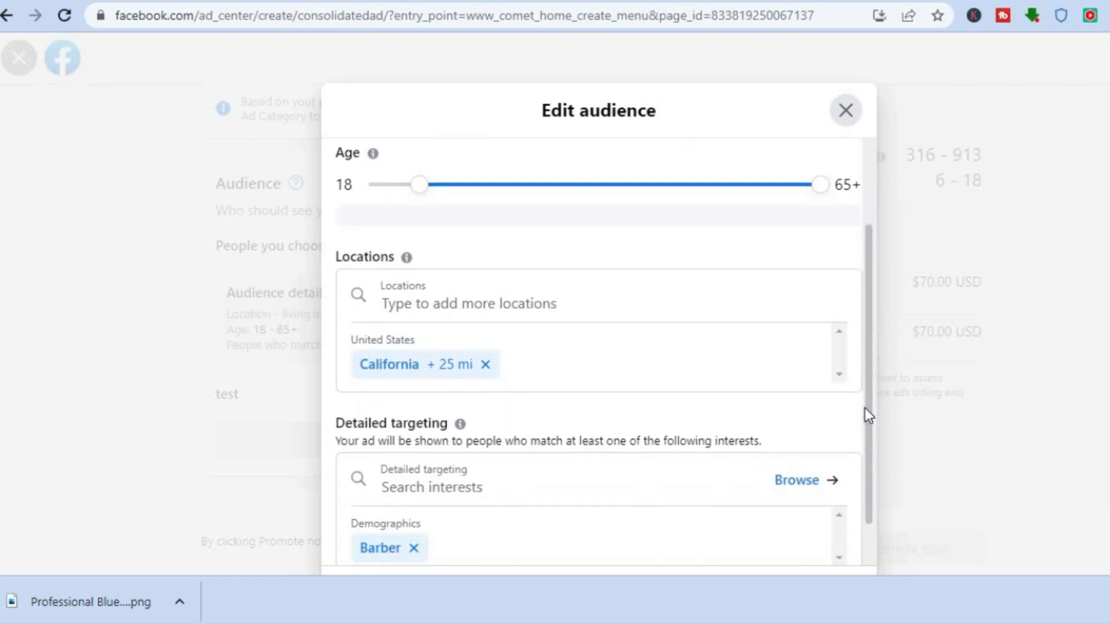
pyautogui.click(646, 307)
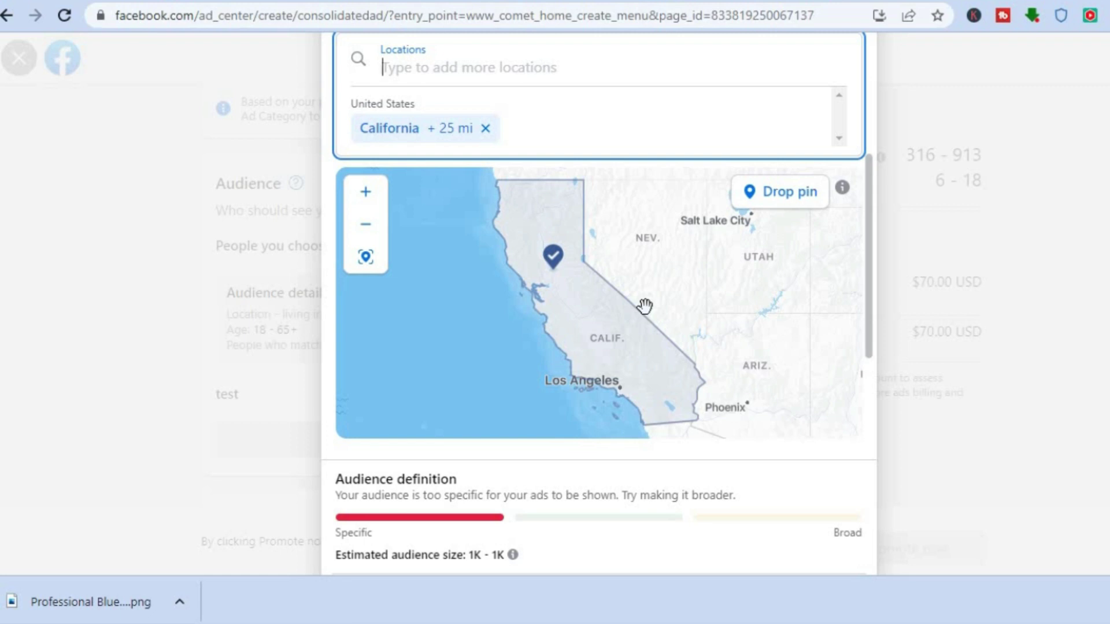
pyautogui.write('united')
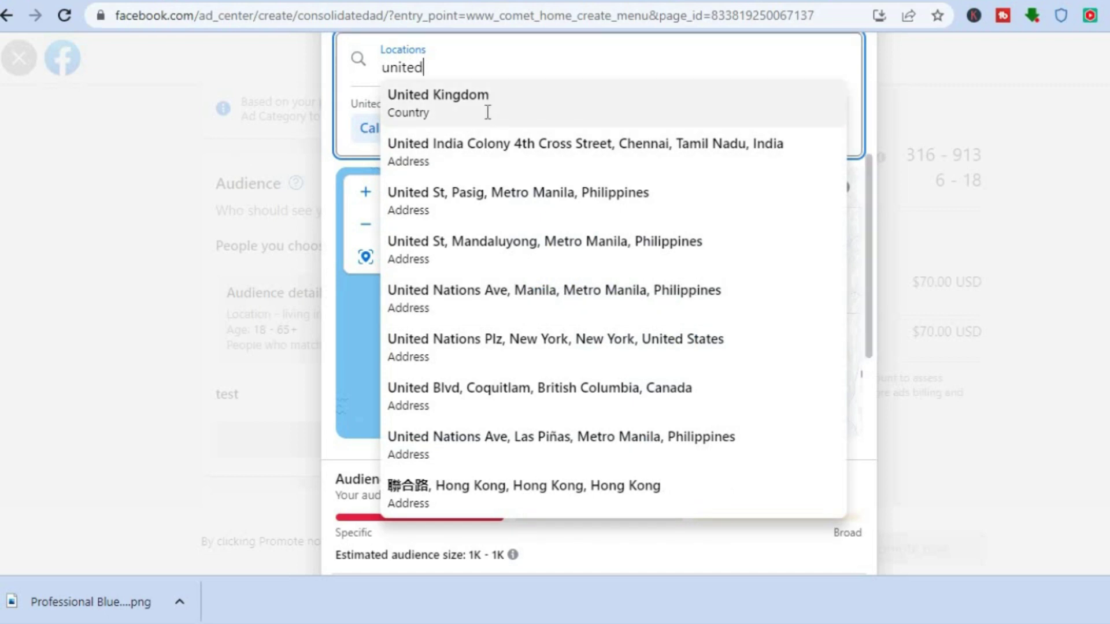
pyautogui.click(489, 110)
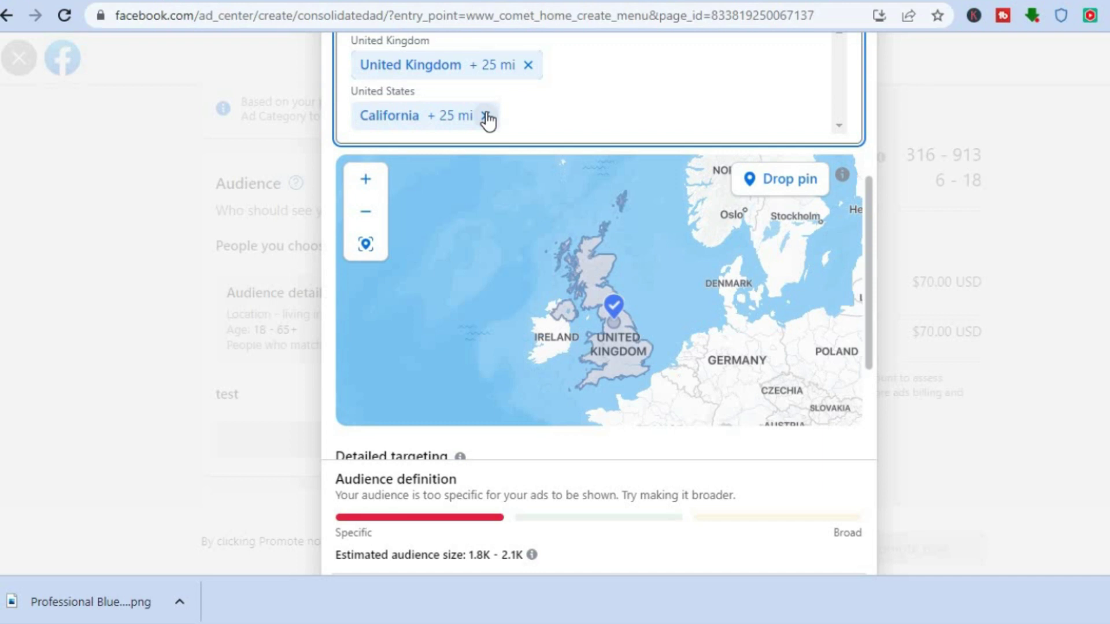
# Replace the Barber demographic with the Pets (animals) interest in detailed targeting and save the audience
pyautogui.moveTo(867, 219); pyautogui.dragTo(862, 319)
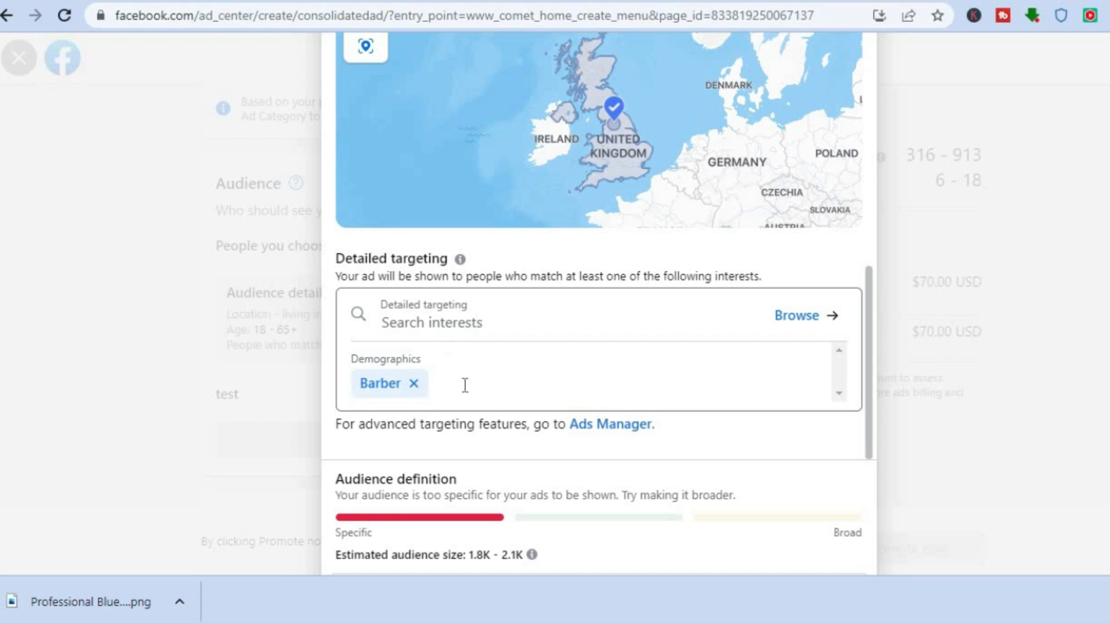
pyautogui.click(413, 386)
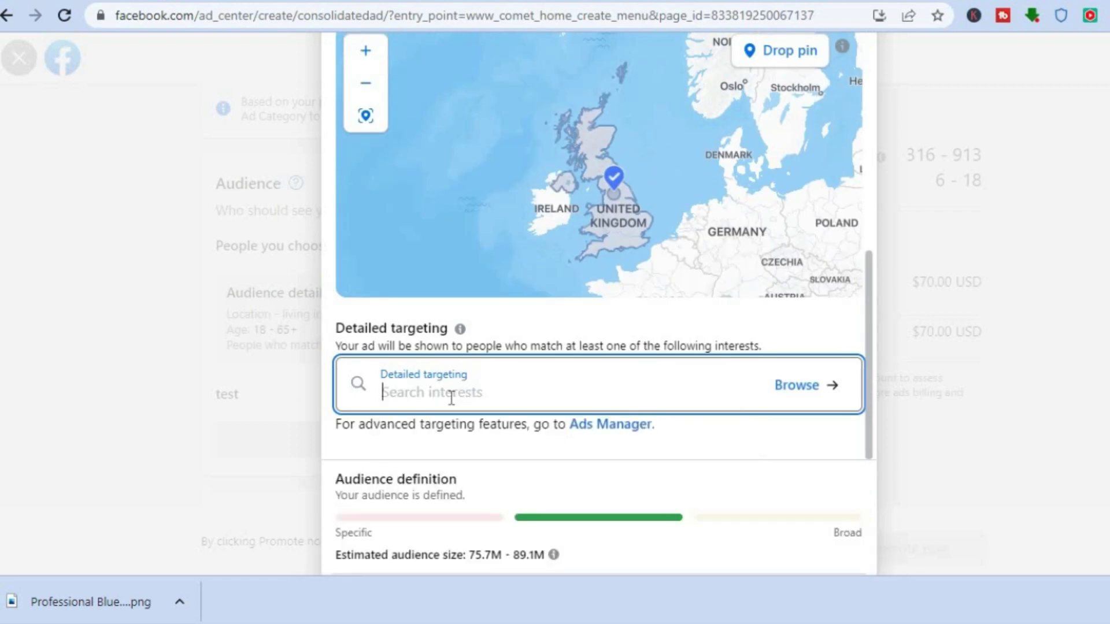
pyautogui.write('pet')
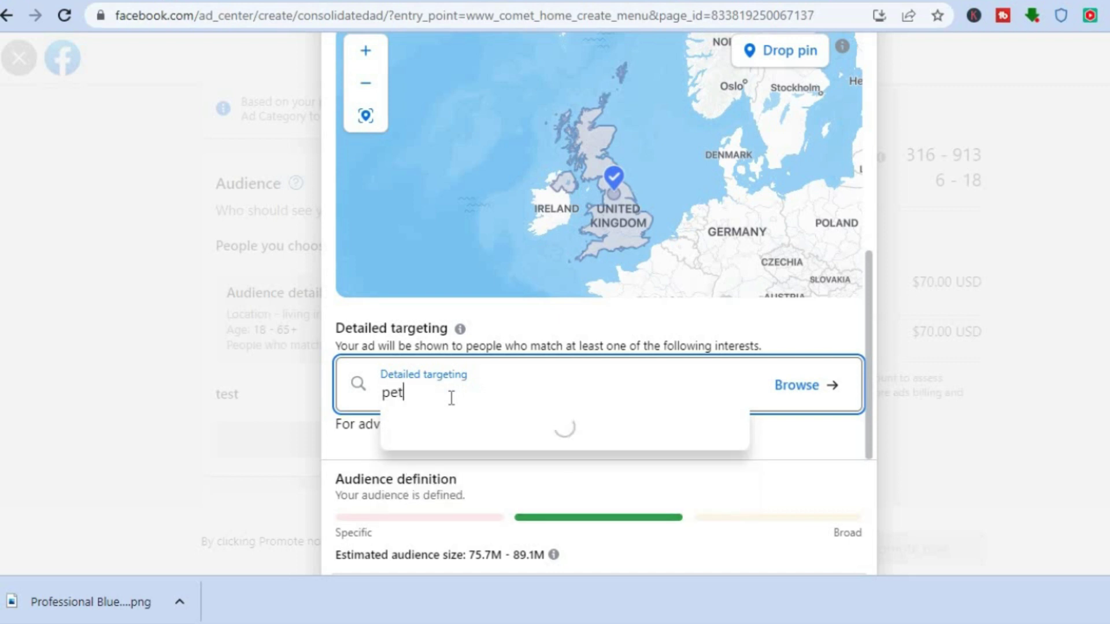
pyautogui.click(442, 435)
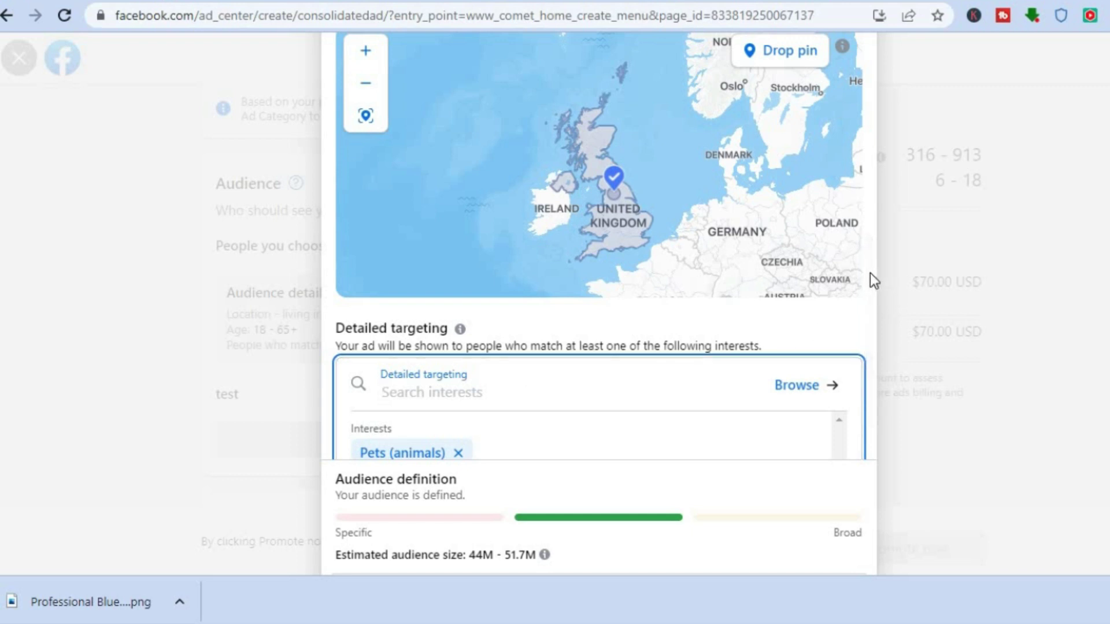
pyautogui.scroll(-1, 869, 358)
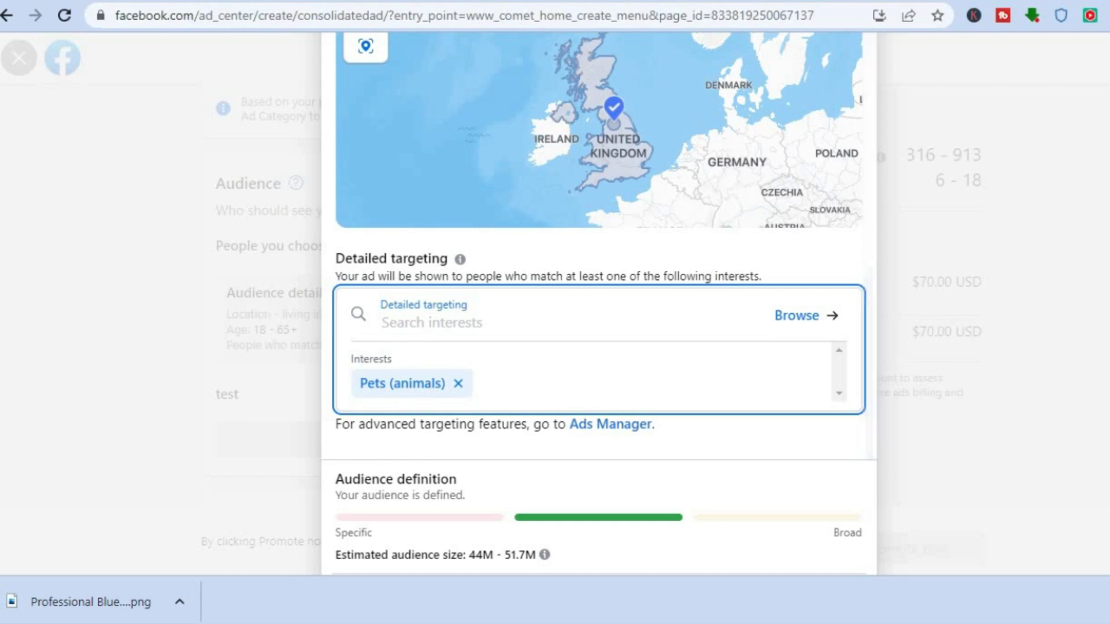
pyautogui.scroll(-2, 869, 433)
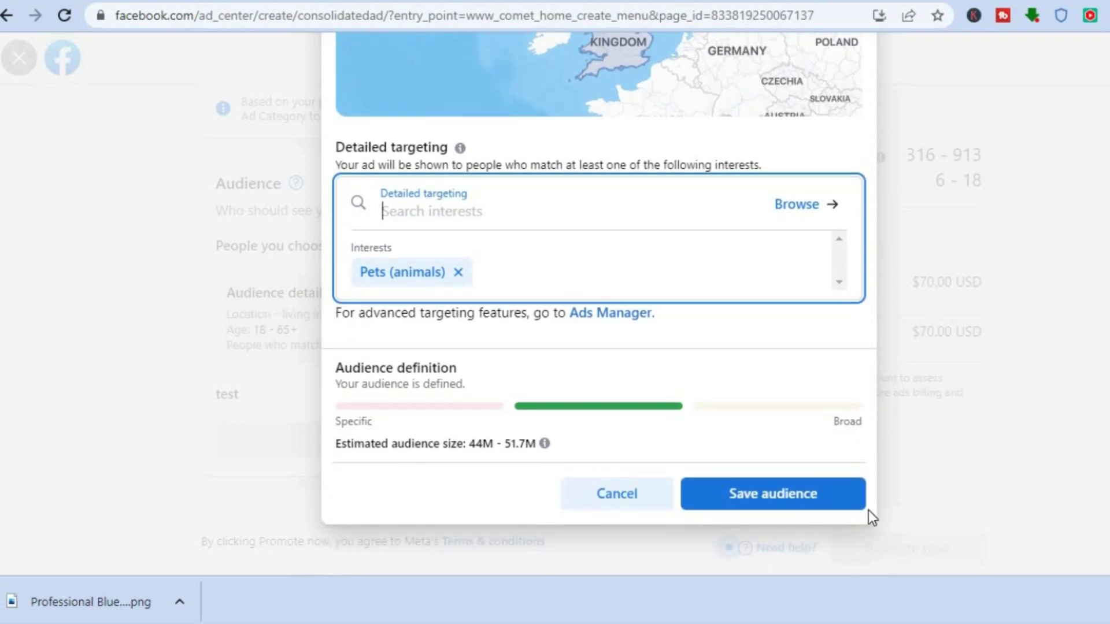
pyautogui.click(782, 491)
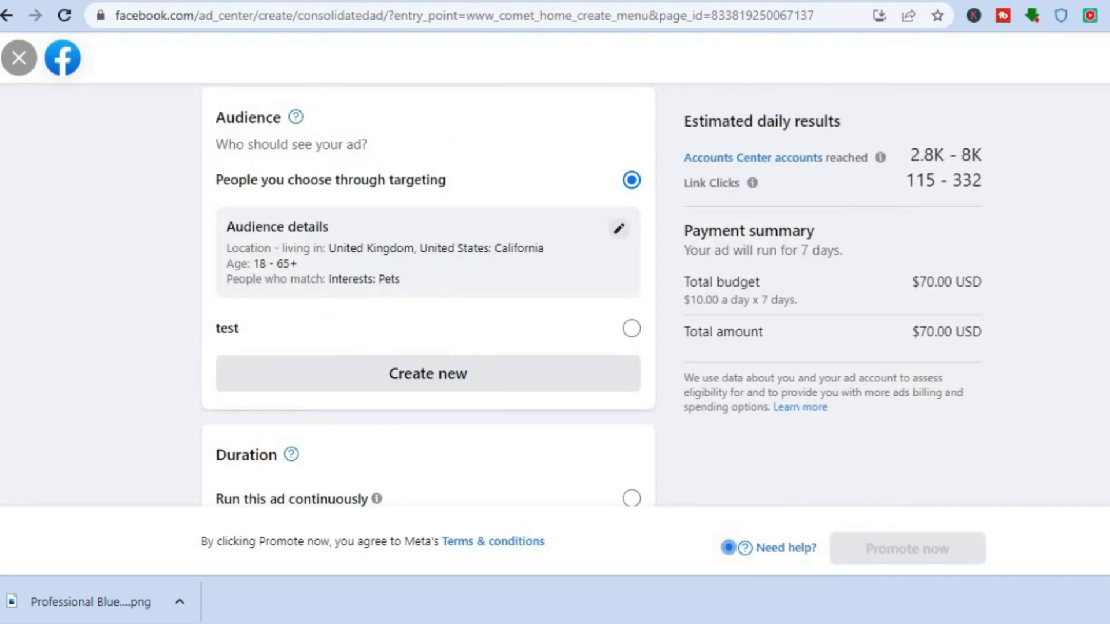
# Review the ad's duration and set its daily budget to $20.00
pyautogui.scroll(-5, 728, 546)
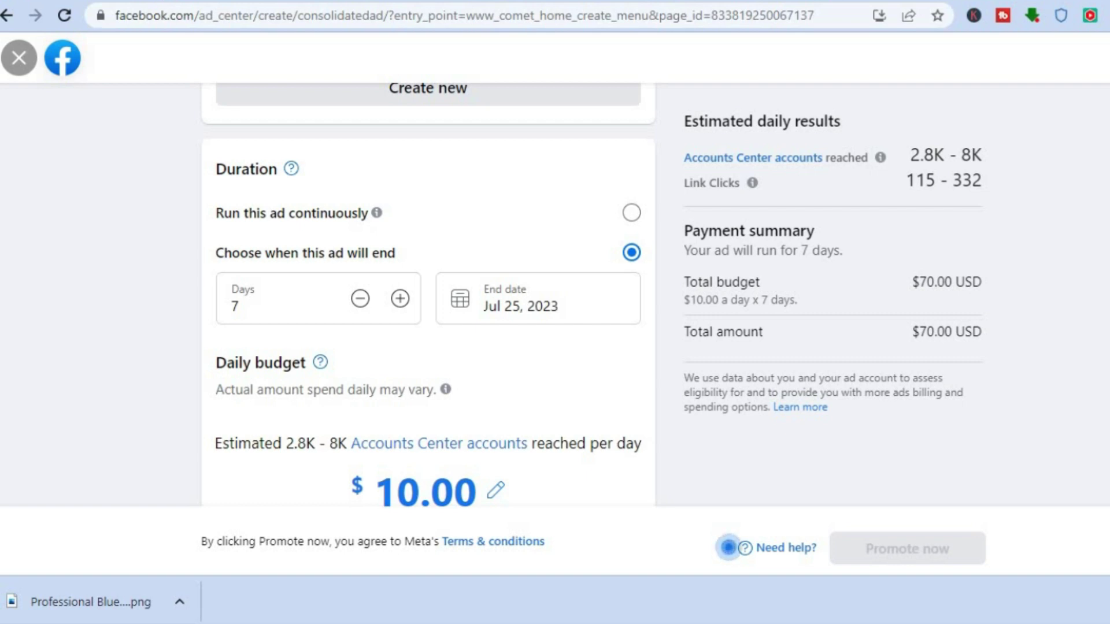
pyautogui.click(298, 309)
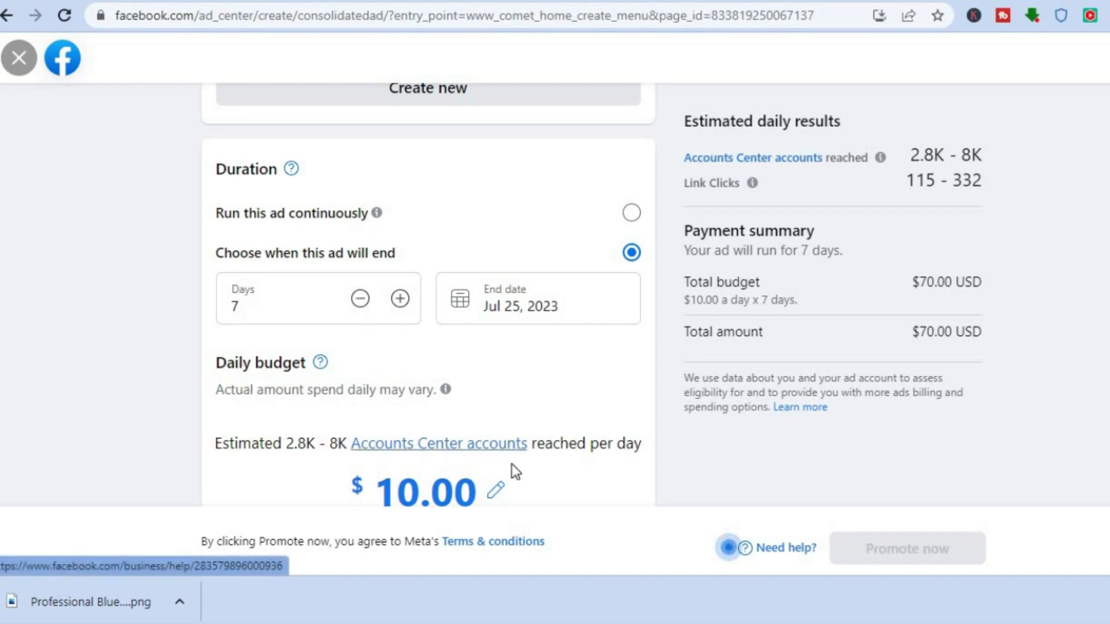
pyautogui.click(497, 496)
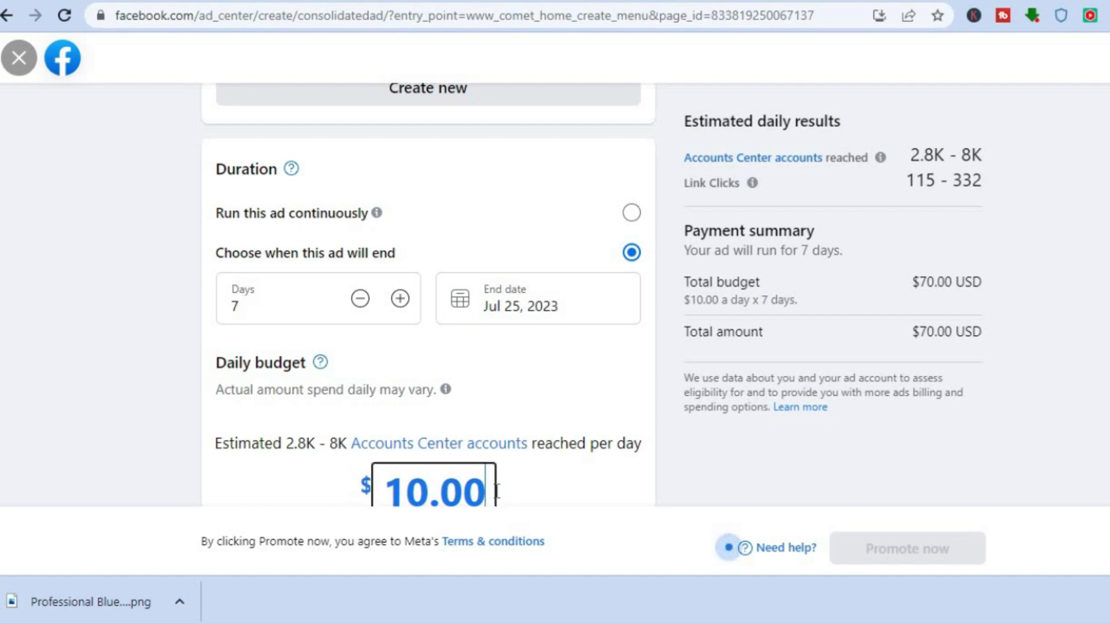
pyautogui.press('BackSpace')
pyautogui.press('BackSpace')
pyautogui.press('BackSpace')
pyautogui.press('BackSpace')
pyautogui.press('BackSpace')
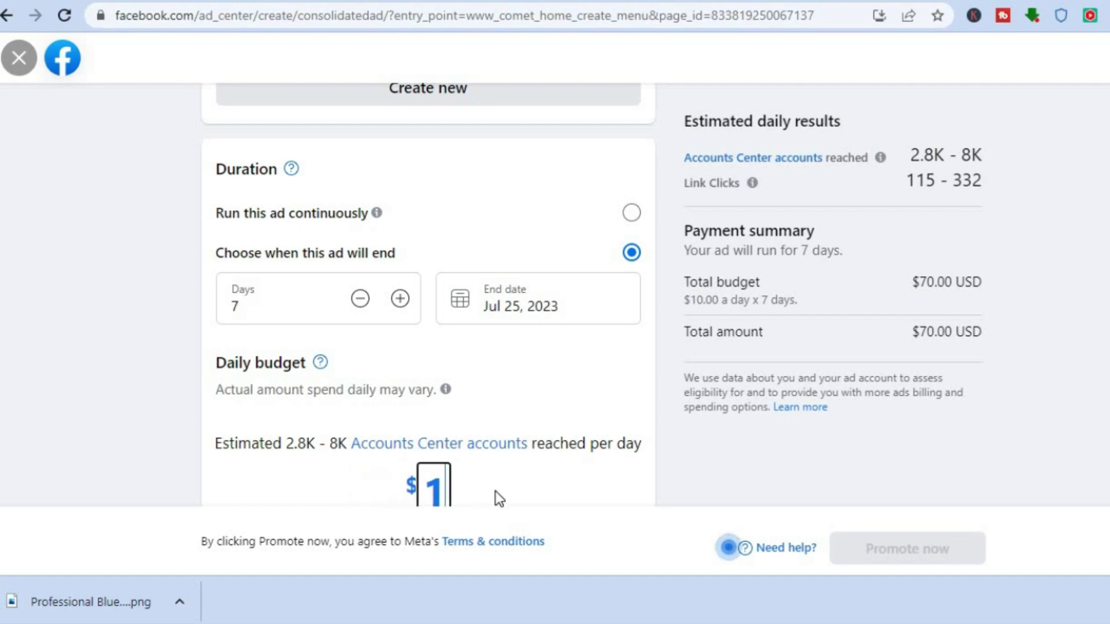
pyautogui.write('20')
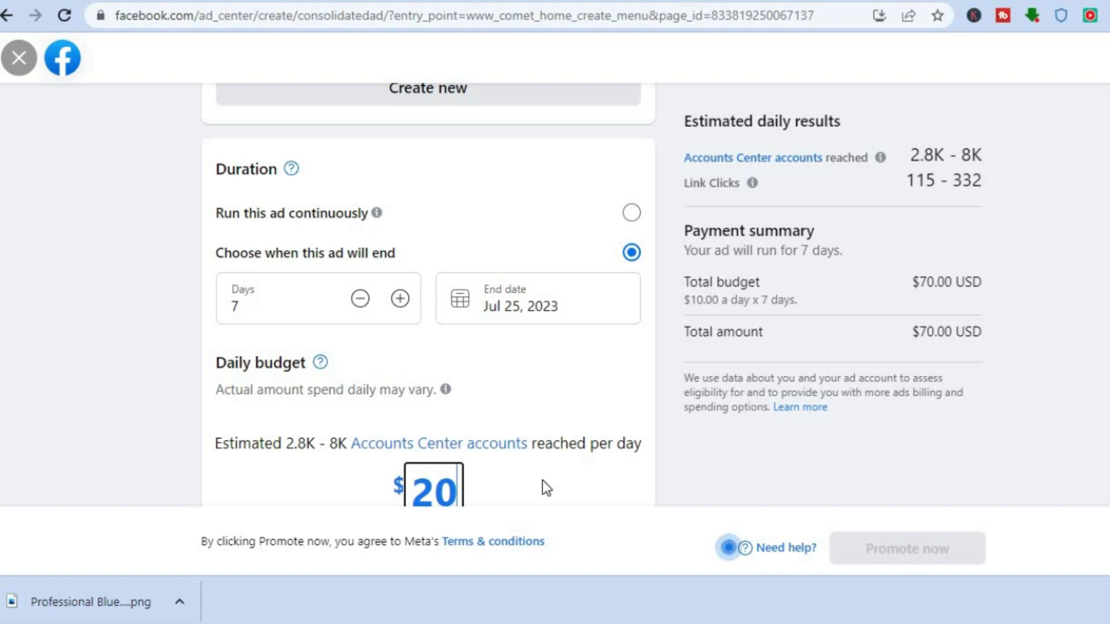
pyautogui.click(1039, 412)
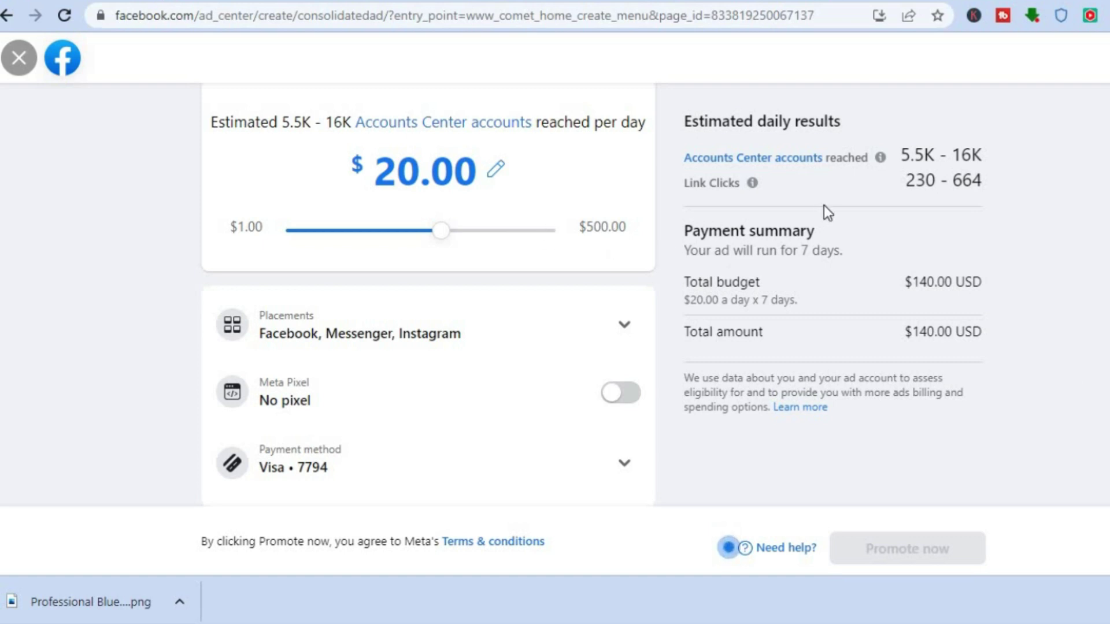
# Restrict the ad's placements to Facebook by deselecting Instagram and Messenger
pyautogui.click(584, 329)
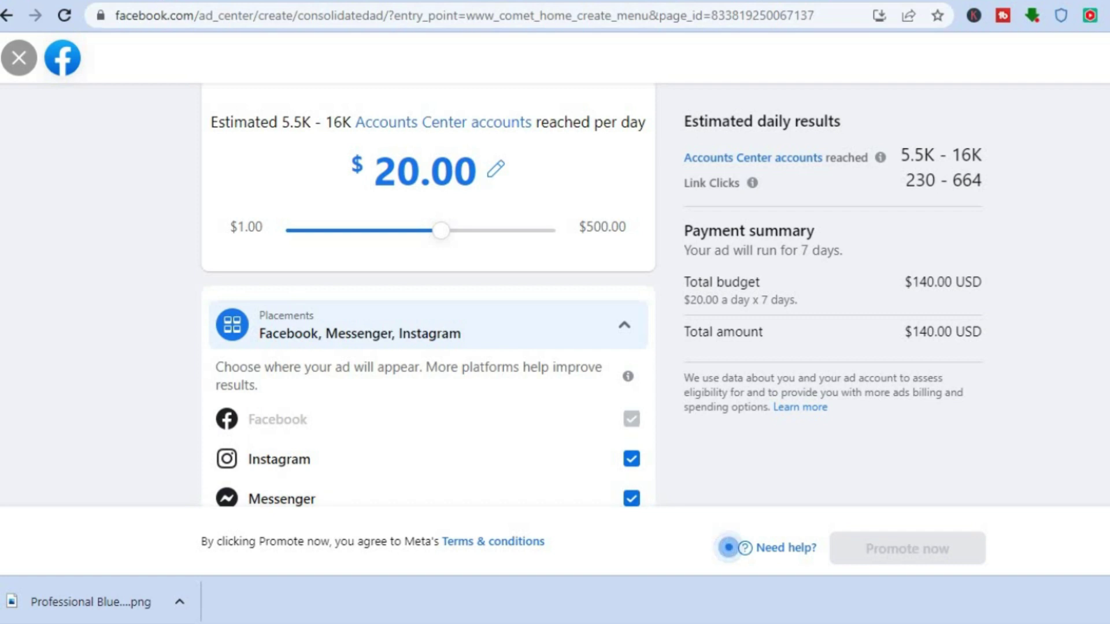
pyautogui.scroll(-2, 428, 297)
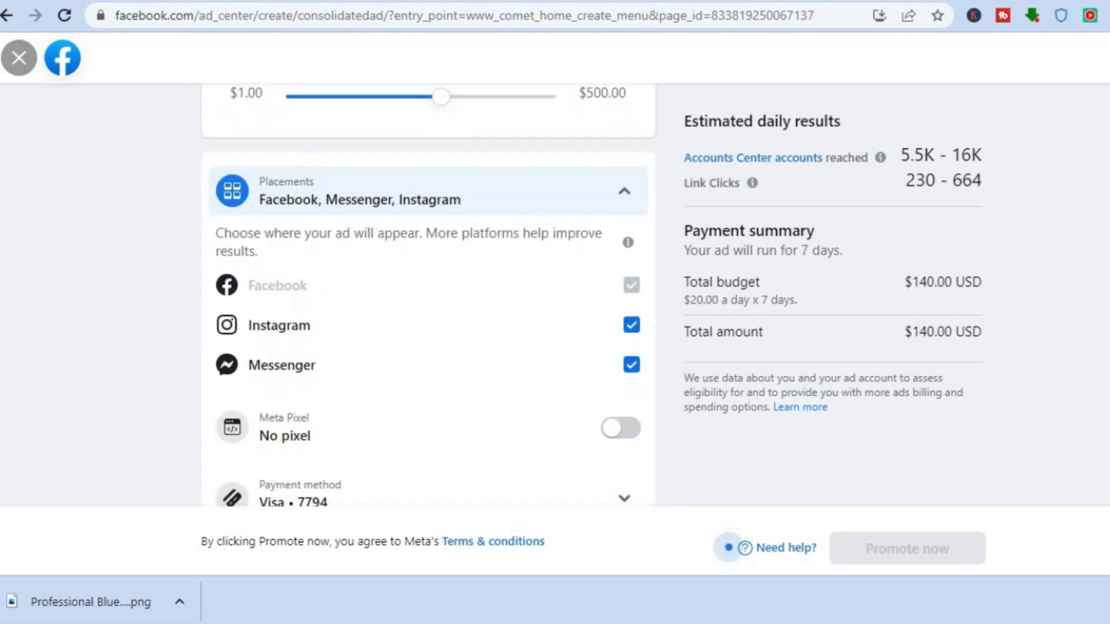
pyautogui.click(638, 330)
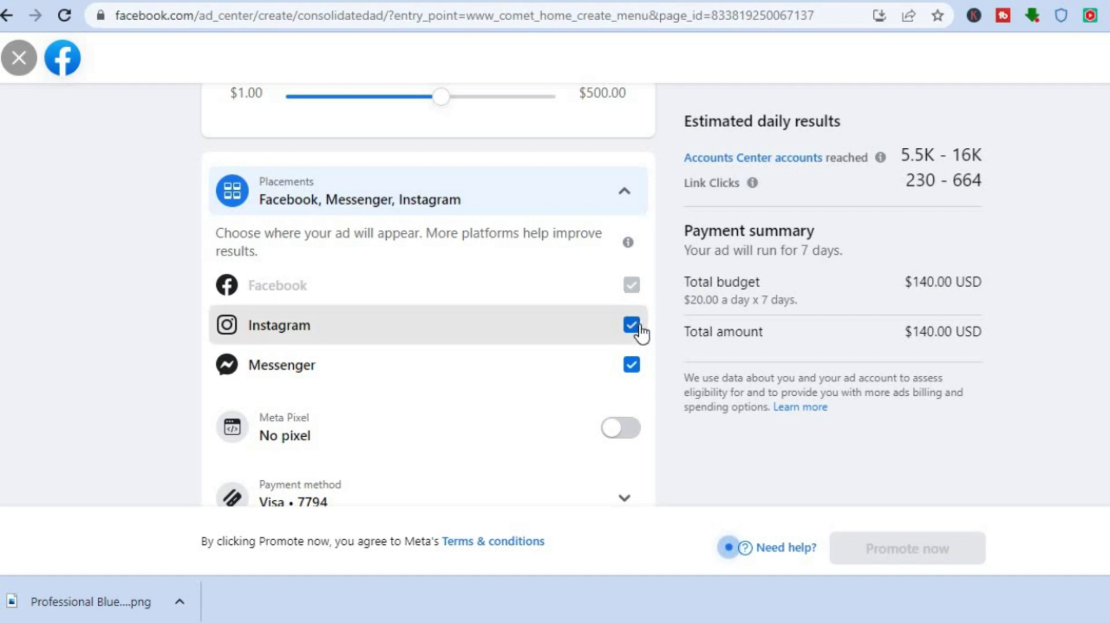
pyautogui.click(631, 365)
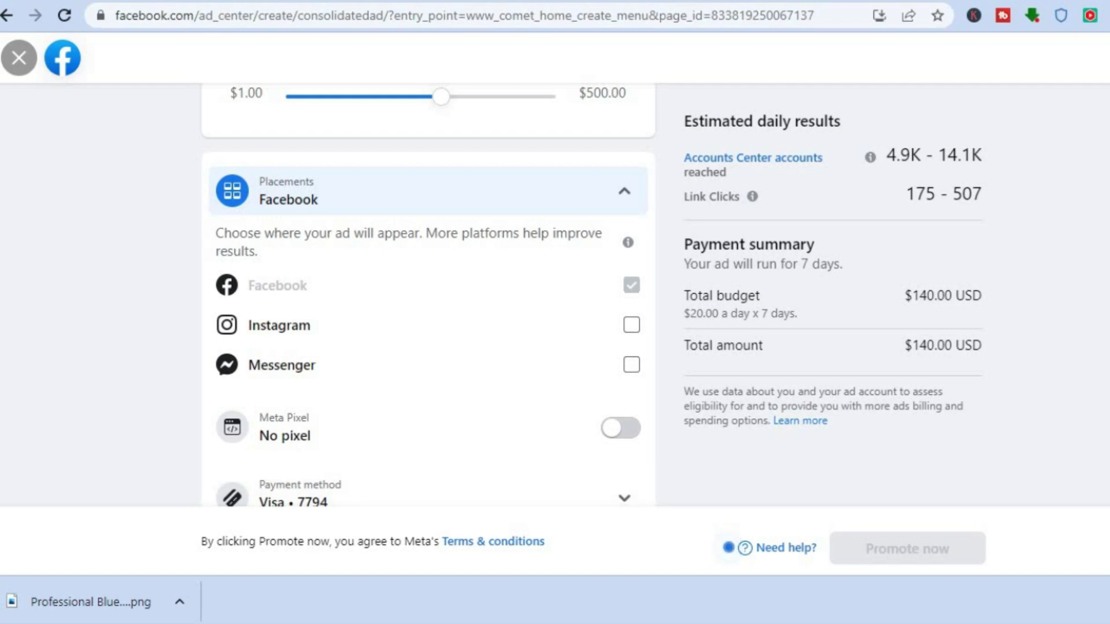
pyautogui.scroll(-1, 428, 297)
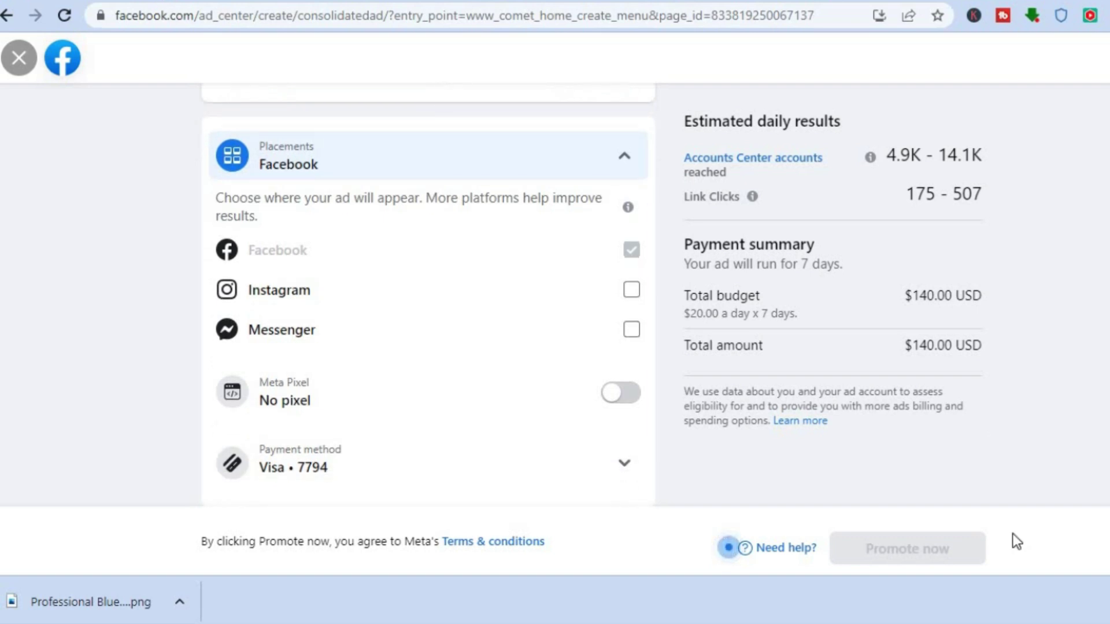